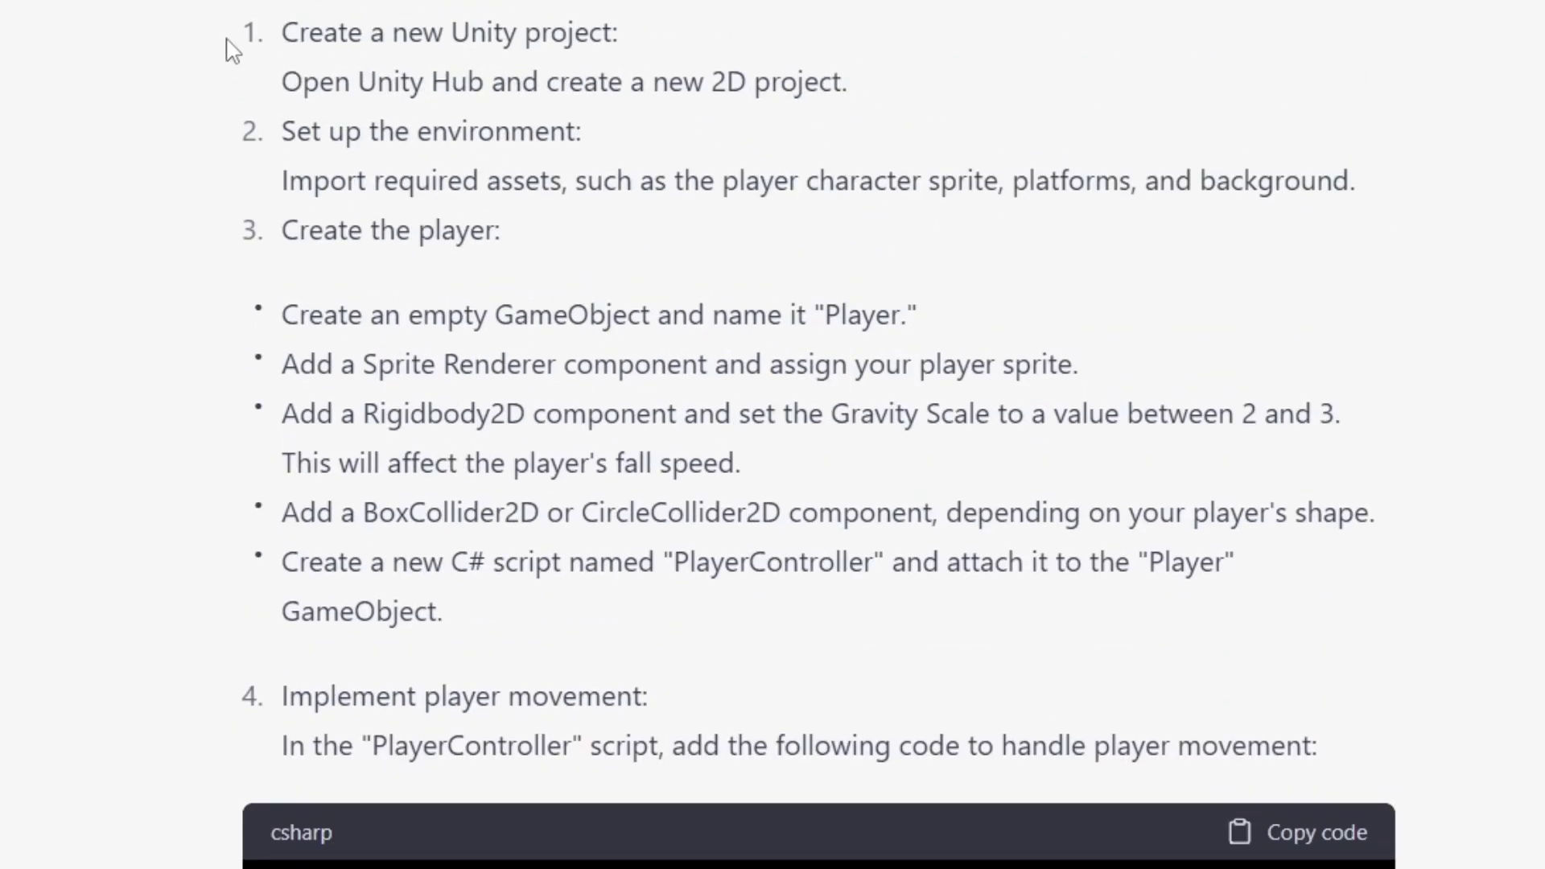
drag(230, 49, 1352, 748)
Clear the text selection in the Unity Hub project setup instructions
click(1304, 614)
scroll(1291, 508, down, 3)
scroll(1290, 508, down, 3)
scroll(1200, 224, down, 2)
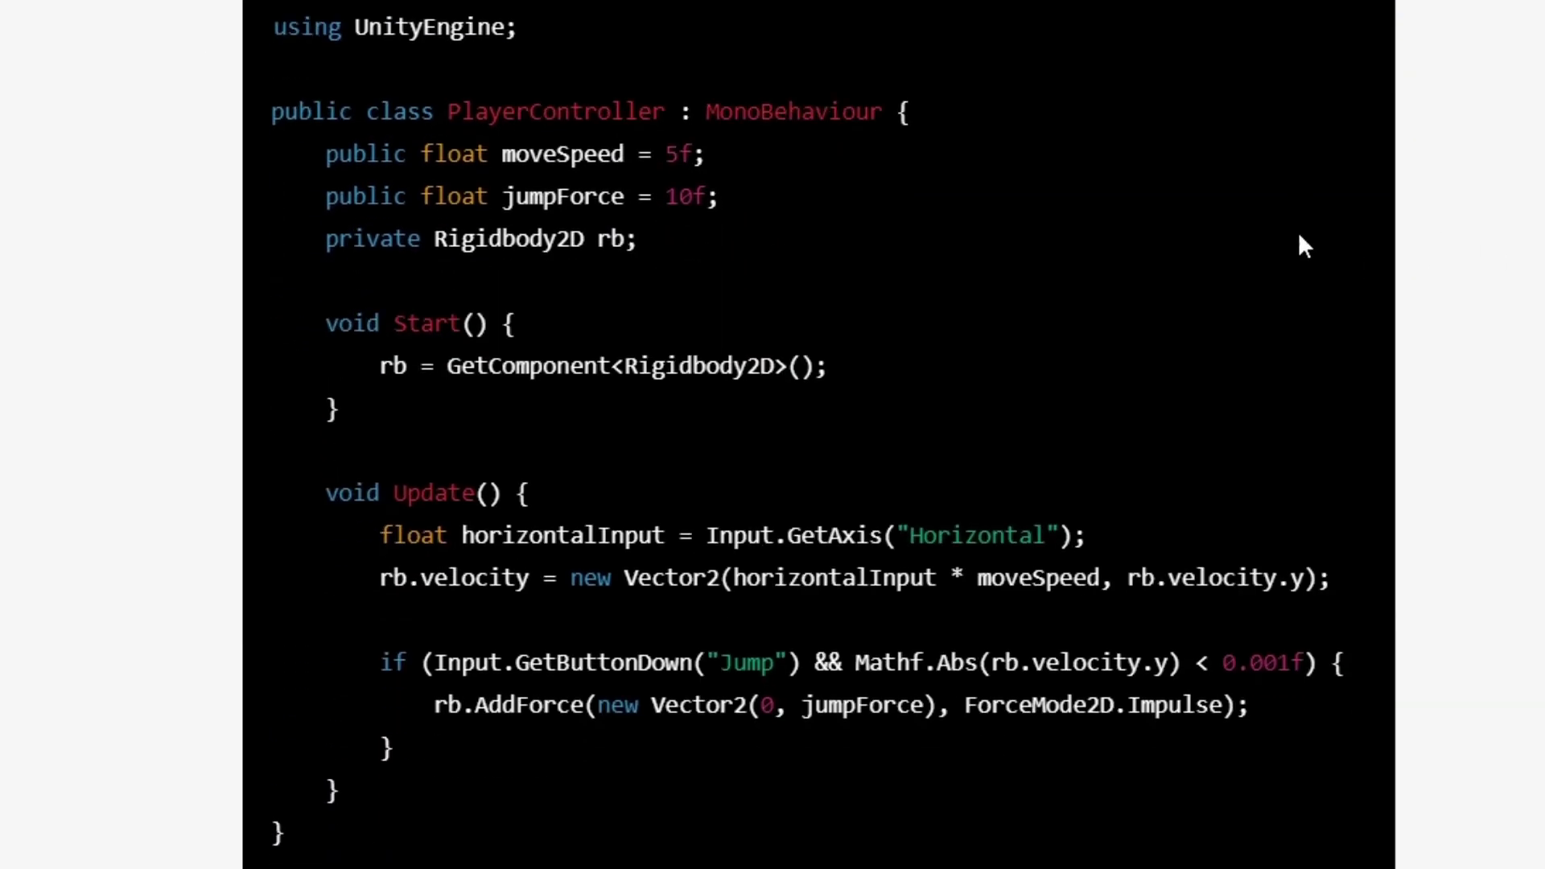
scroll(1156, 277, down, 3)
scroll(1224, 339, down, 2)
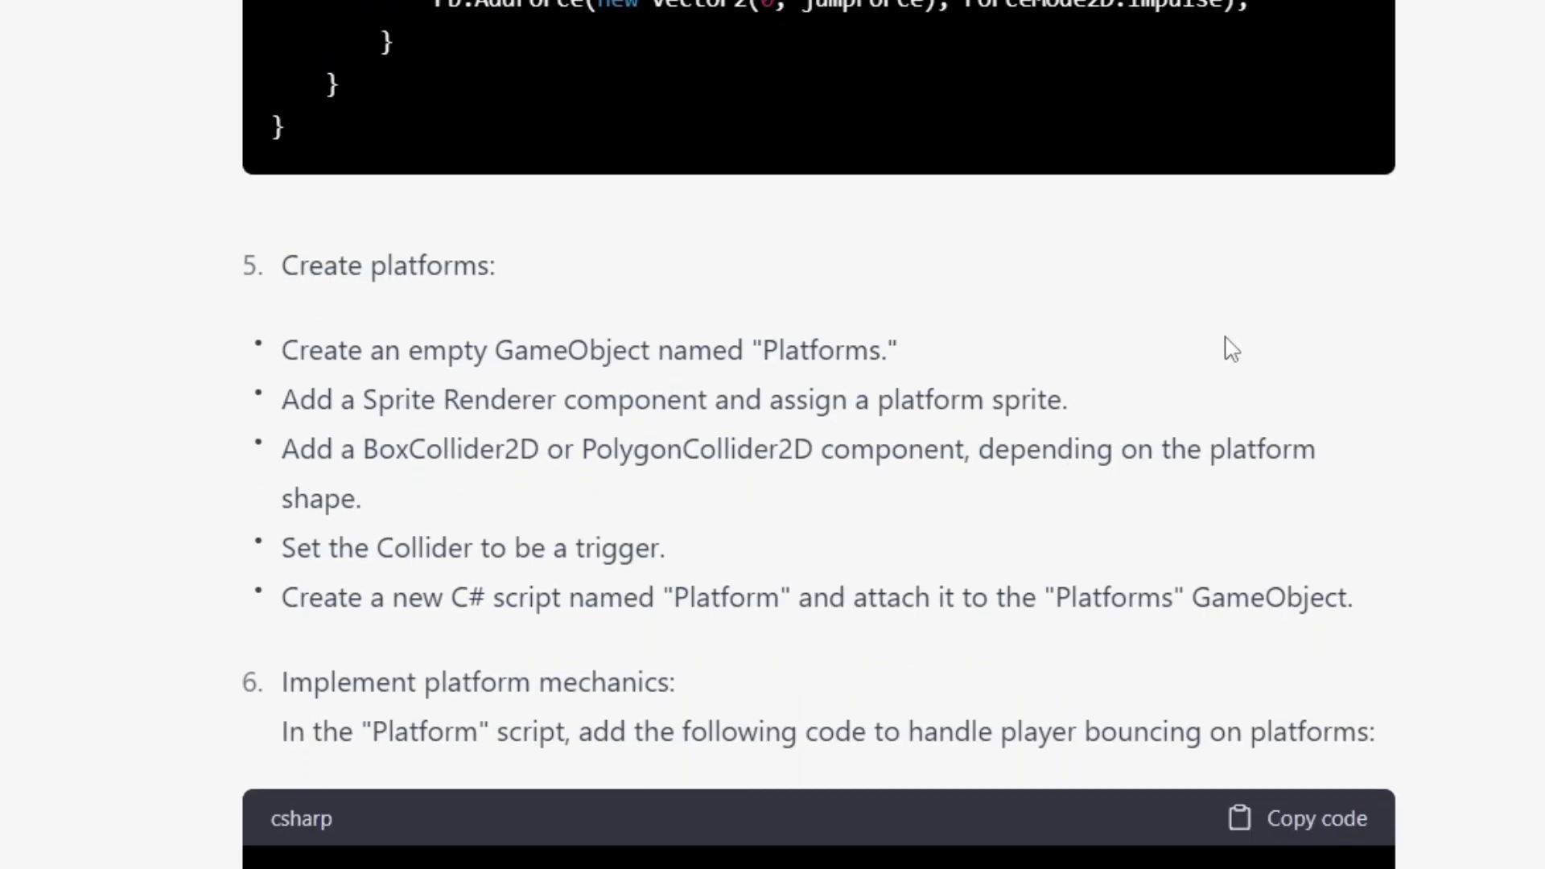
scroll(1230, 348, down, 2)
scroll(1225, 345, down, 2)
scroll(1224, 338, up, 10)
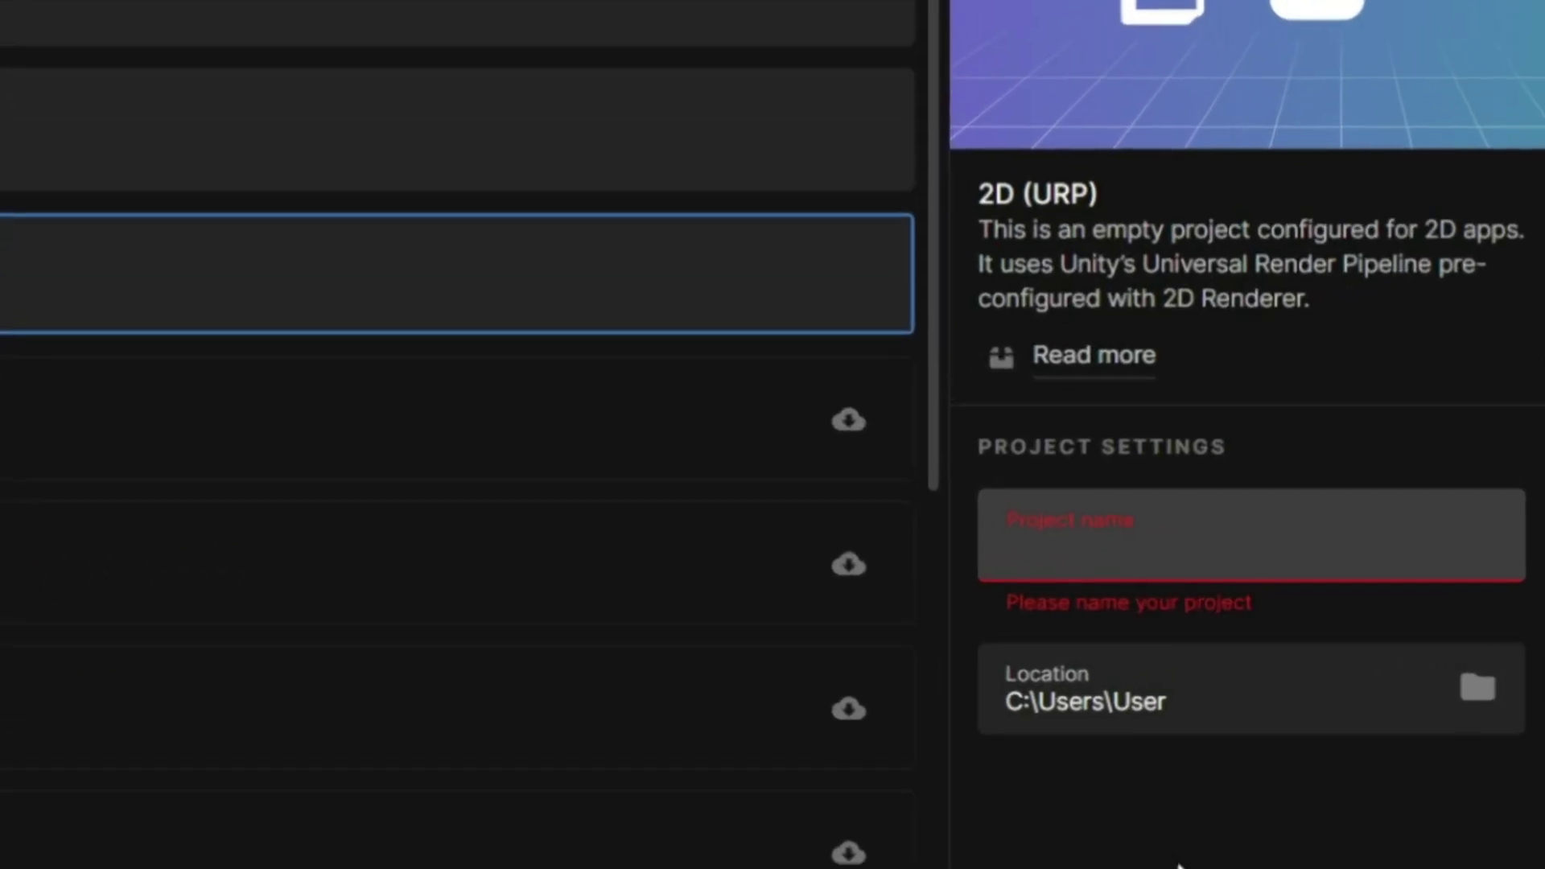
text(Doodle)
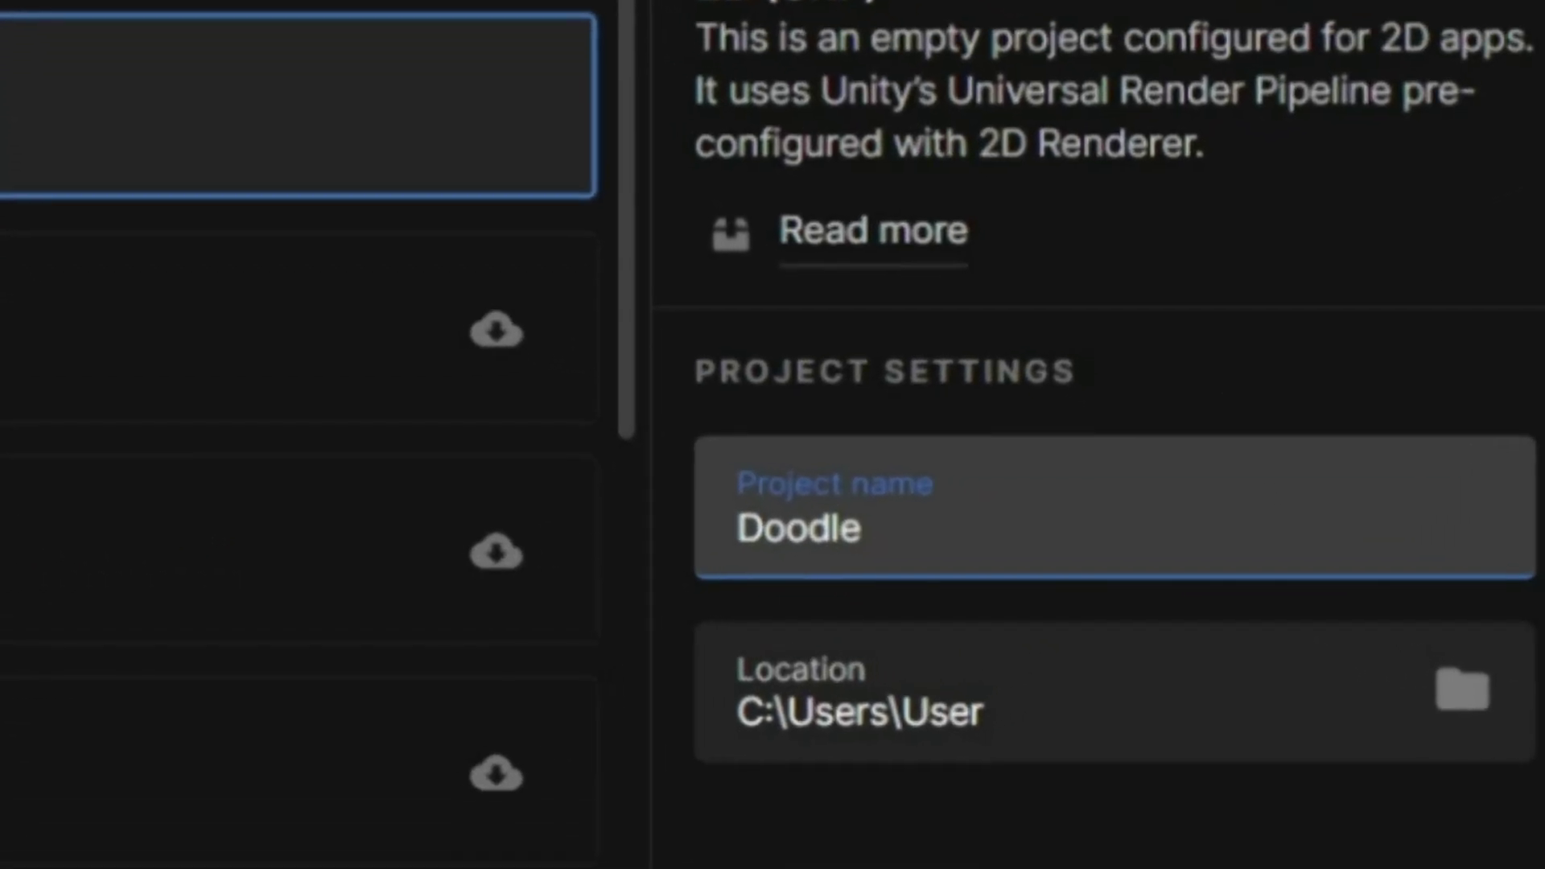
text(ChatGPT)
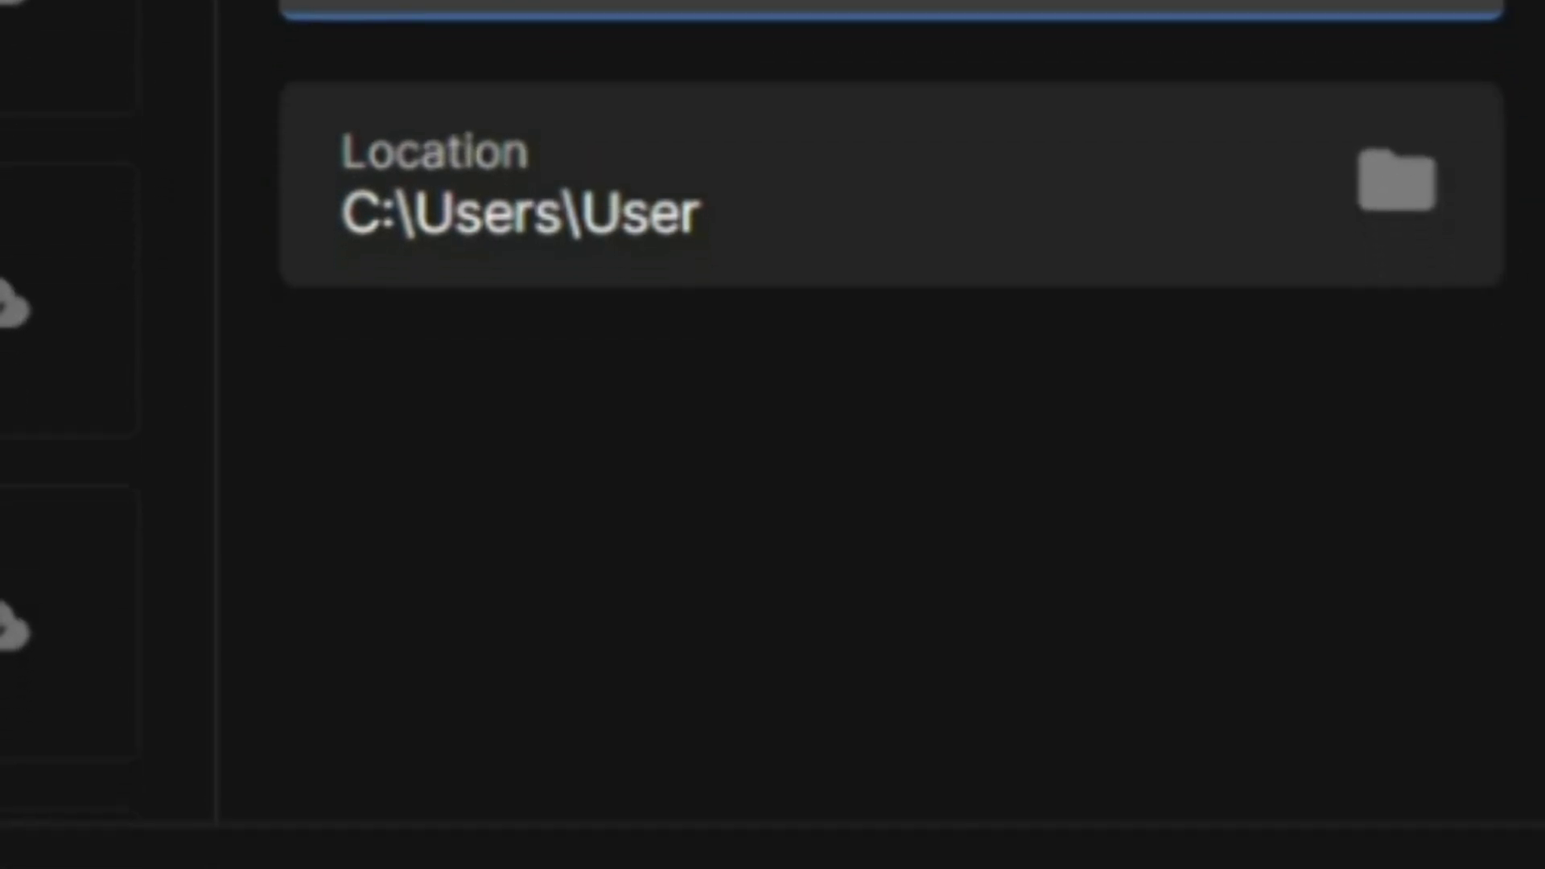
Create the Doodle project and add a new folder to its Assets
click(1184, 776)
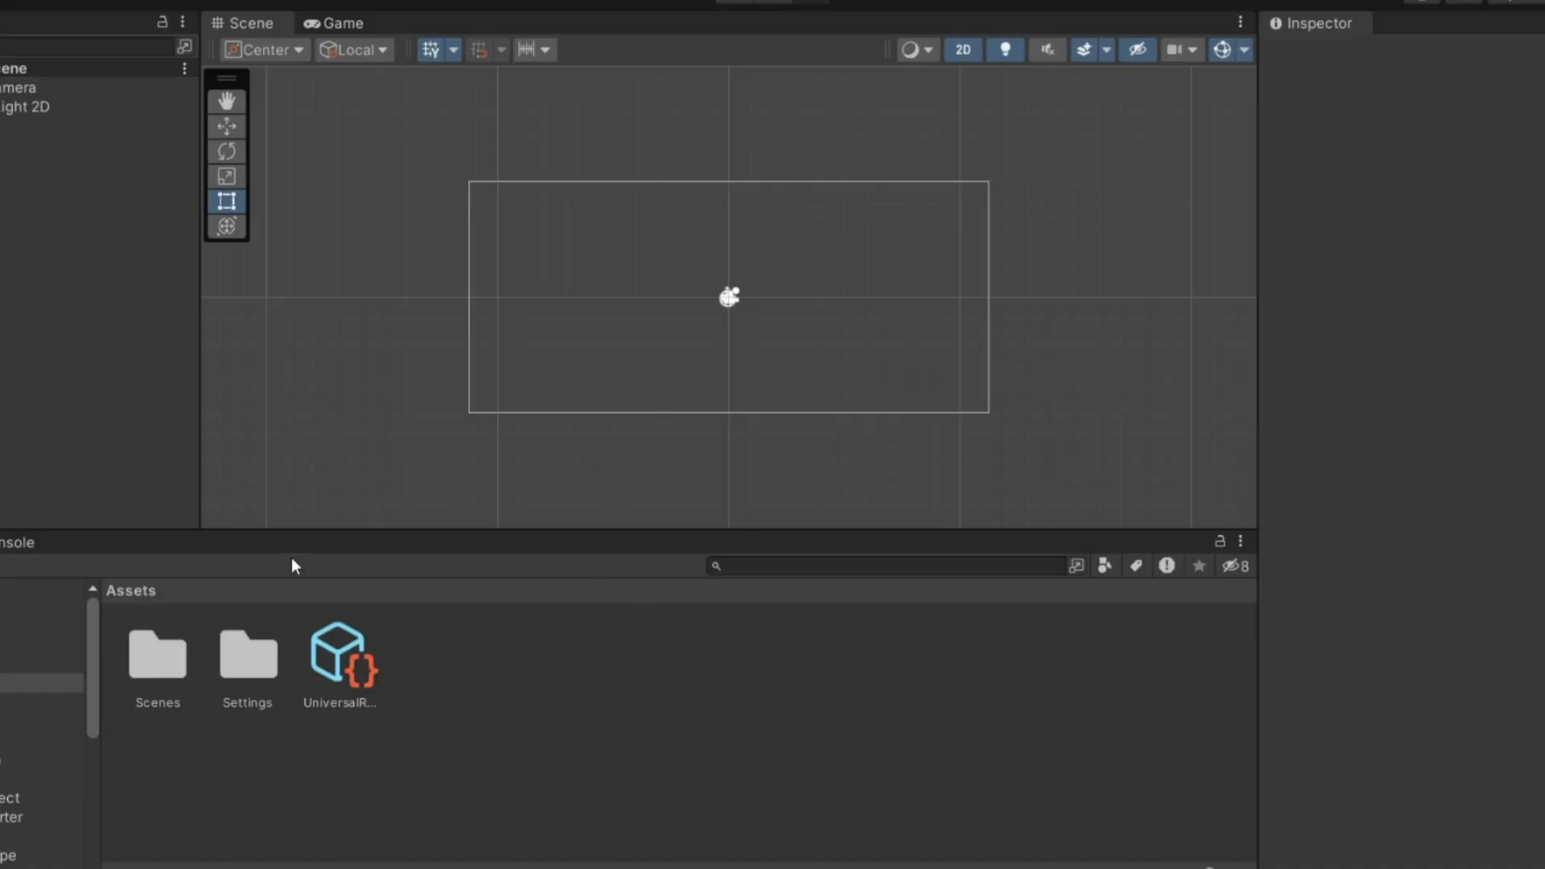
right_click(509, 695)
click(1001, 32)
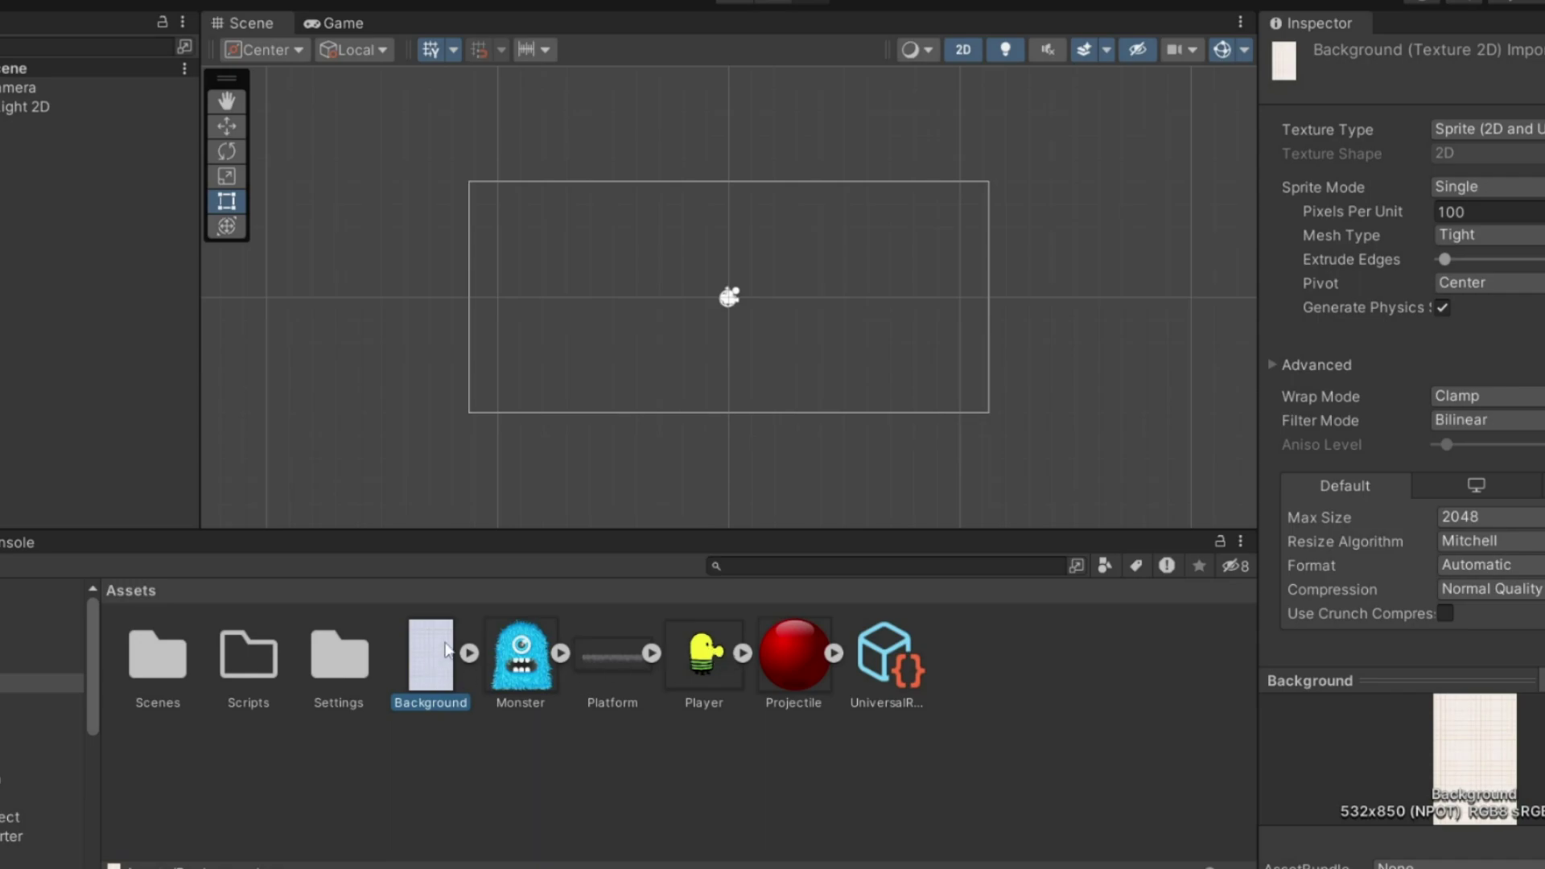
Place the paper background in the scene, frame the camera, and give the player a Capsule Collider 2D
mouse_move(476, 616)
mouse_down()
mouse_move(718, 278)
mouse_move(728, 296)
mouse_up()
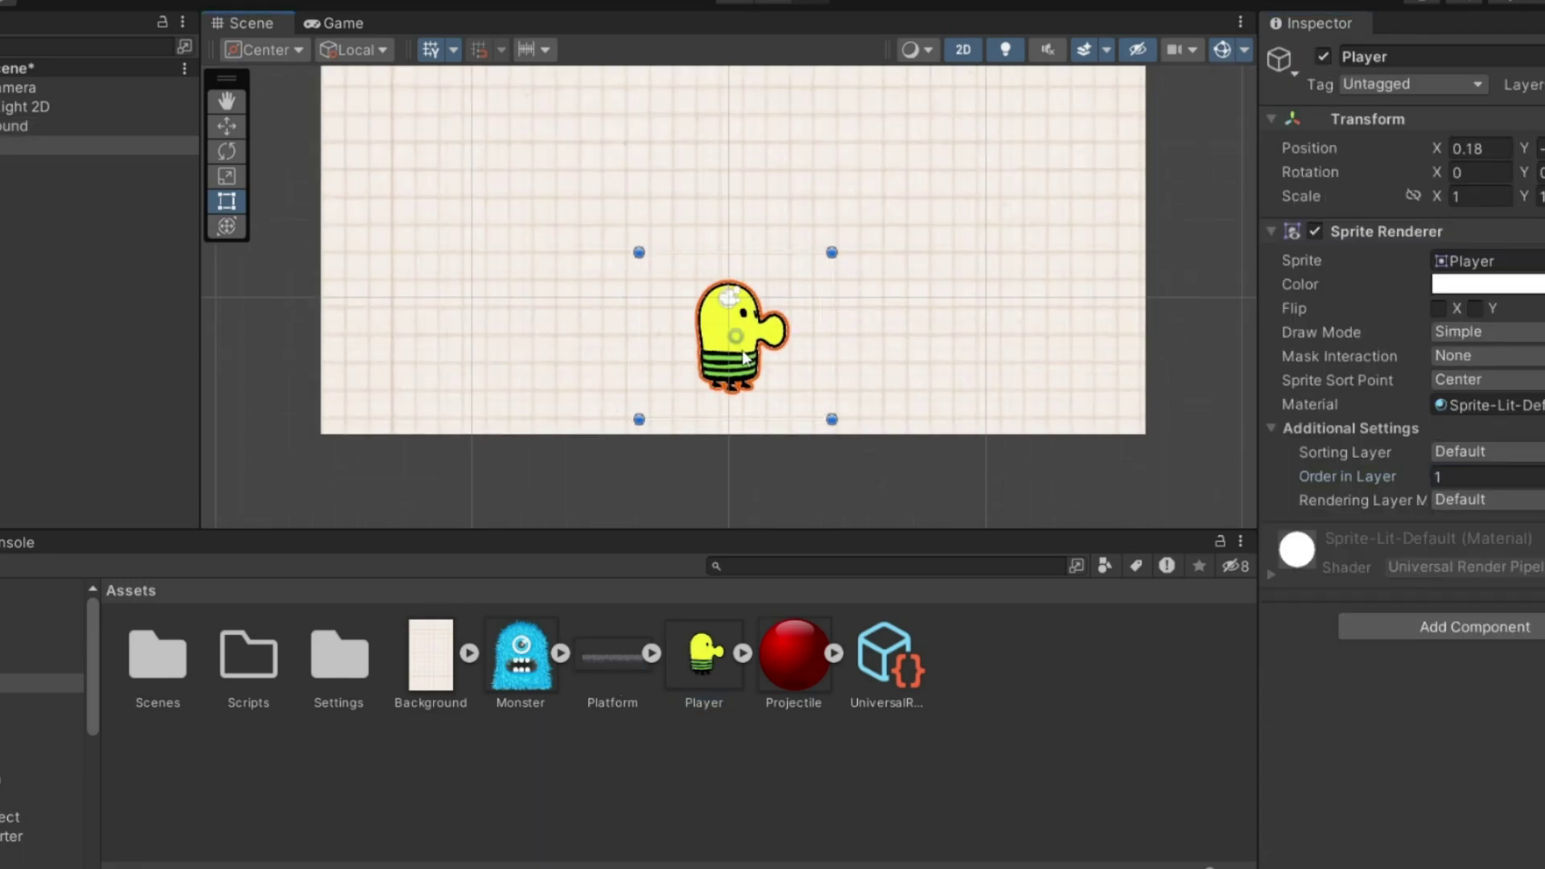
click(728, 296)
key(f)
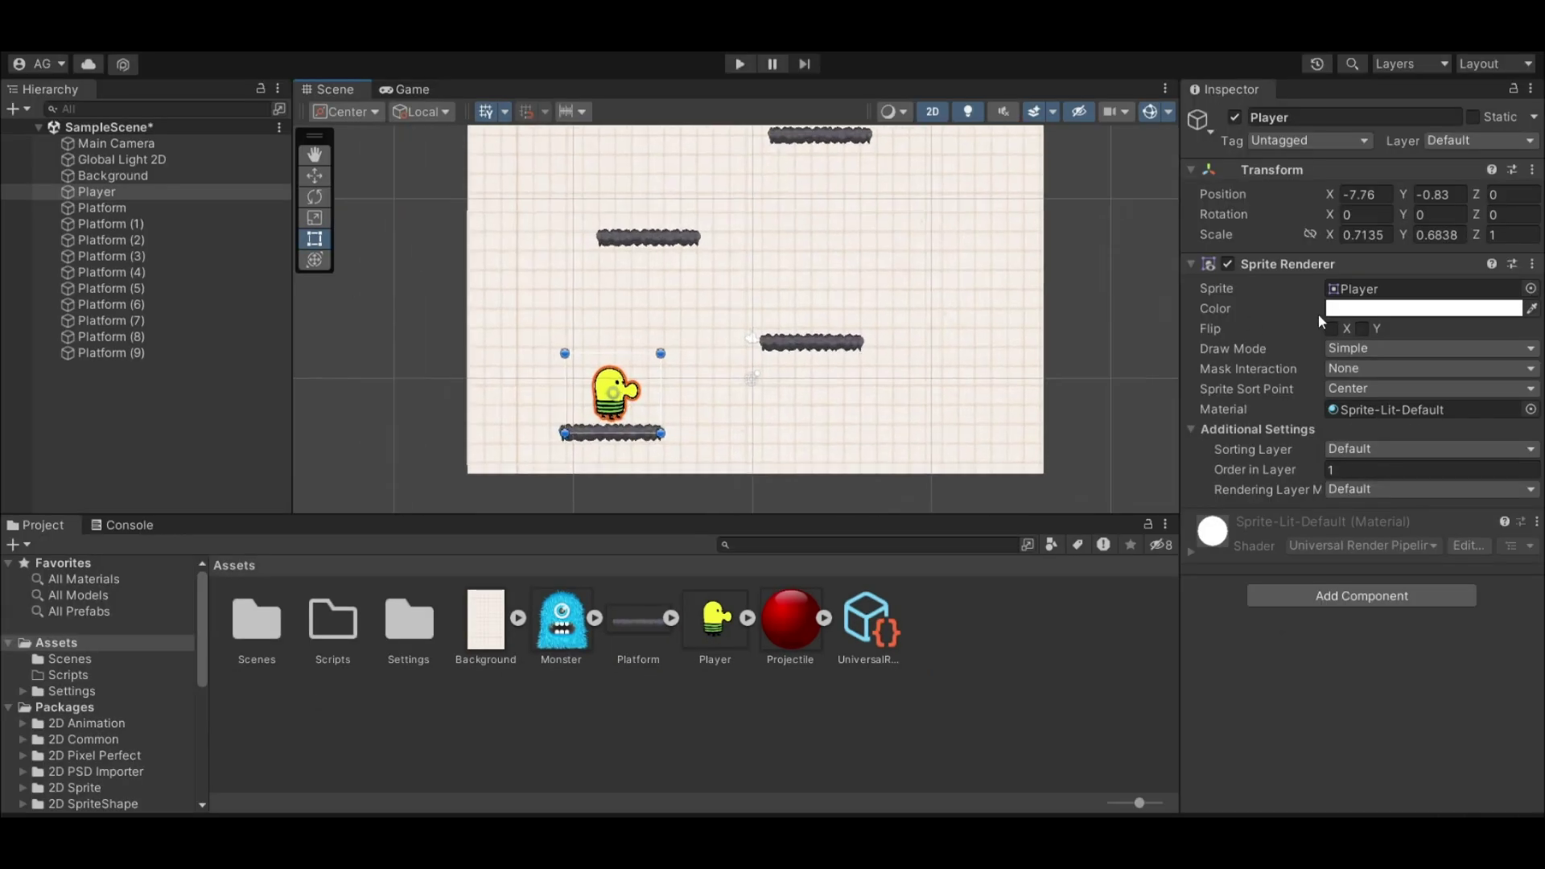
click(1380, 593)
click(1152, 388)
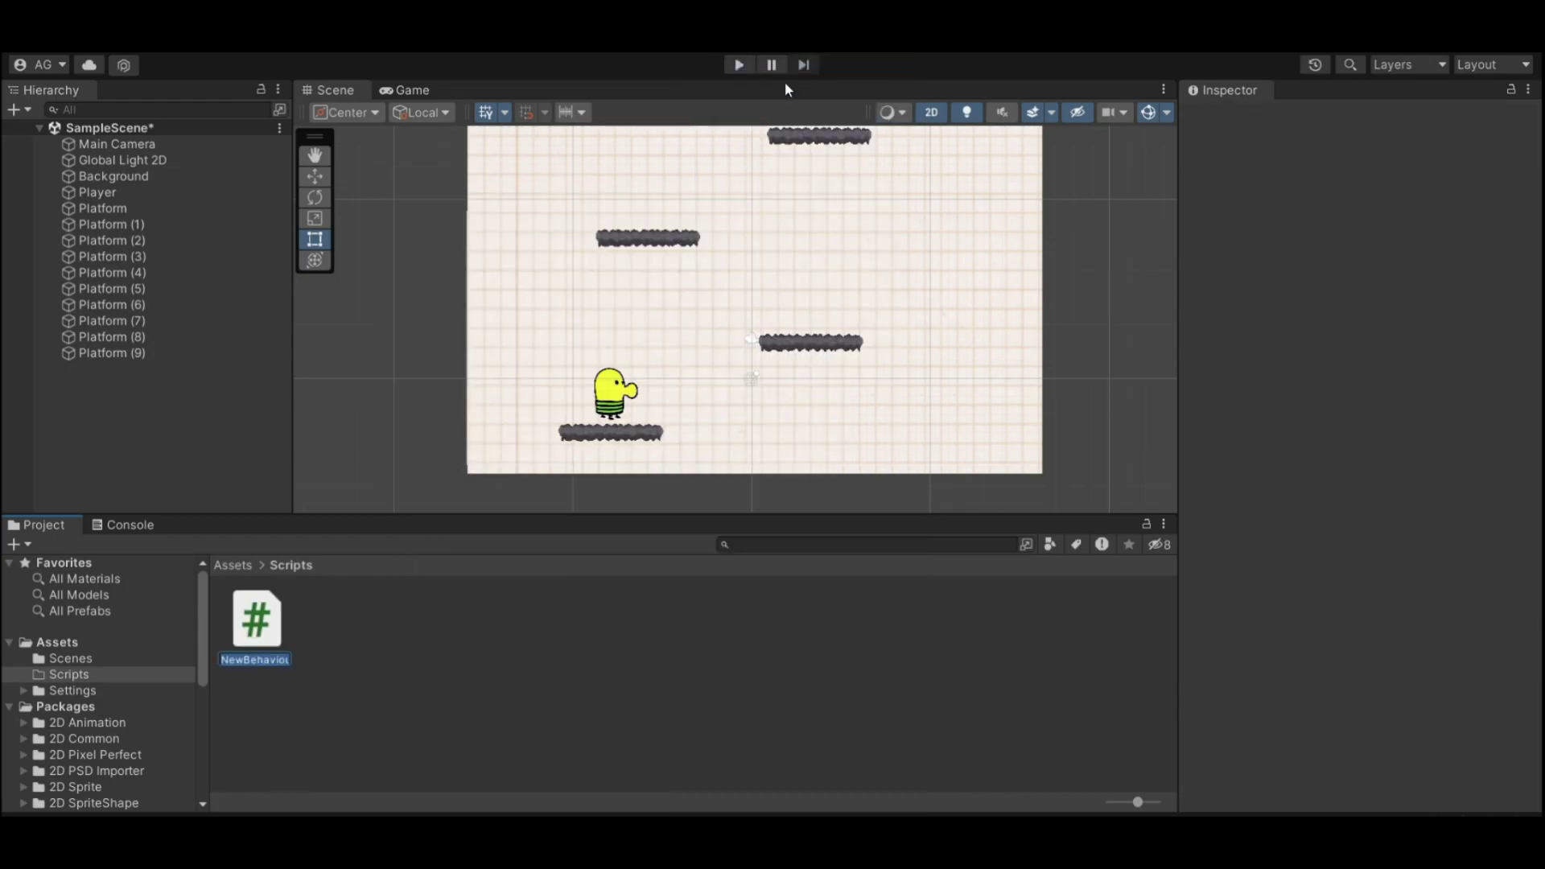
text(PlayerController)
Confirm the new C# script's name as PlayerController
key(Return)
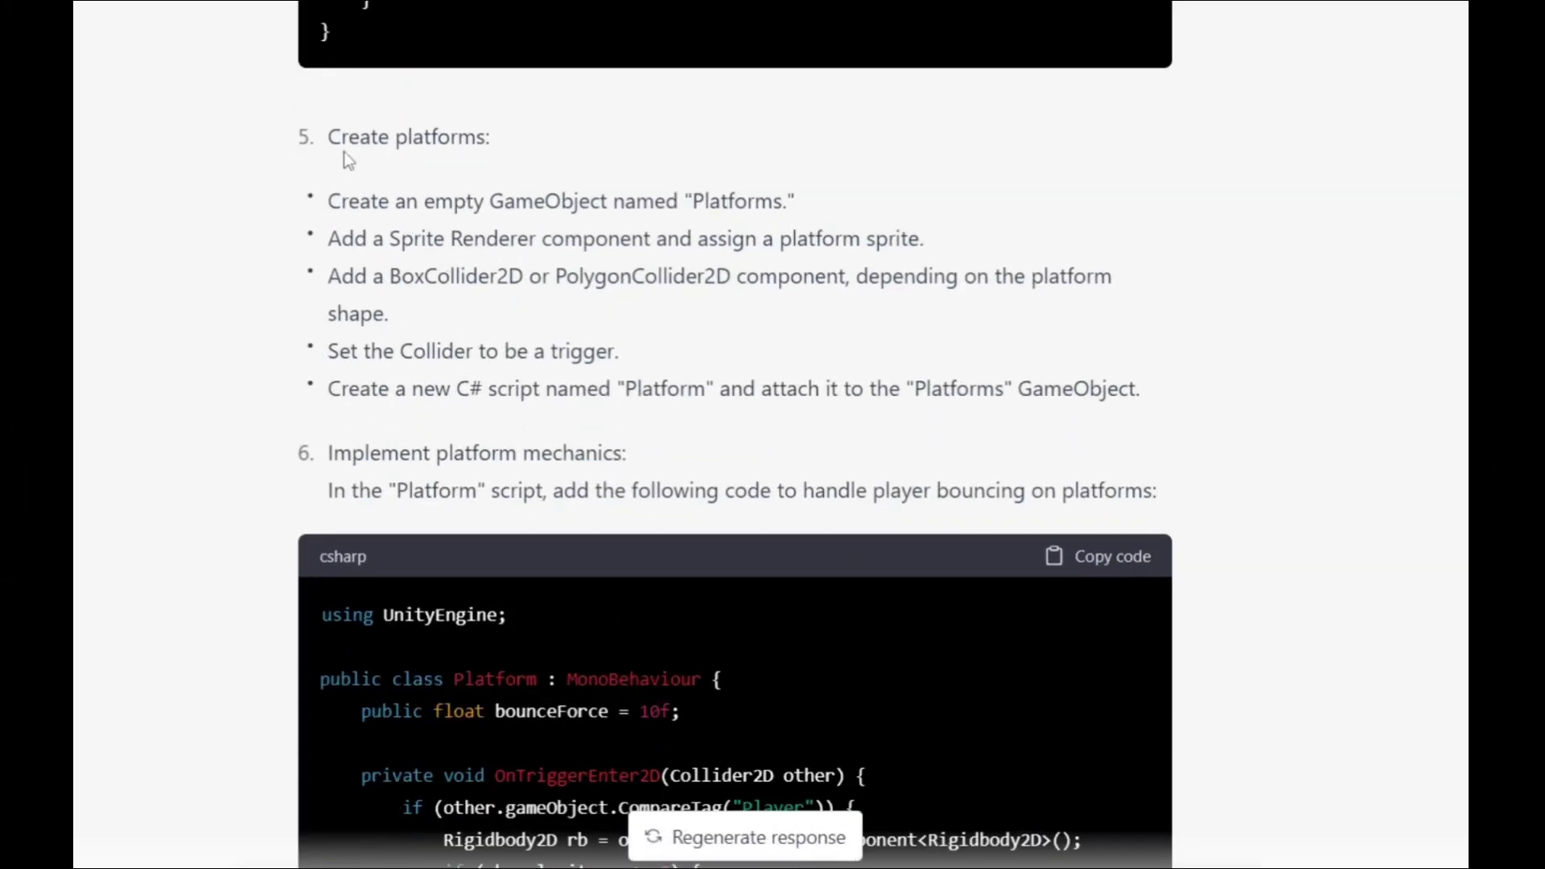
scroll(363, 155, down, 1)
scroll(698, 248, down, 1)
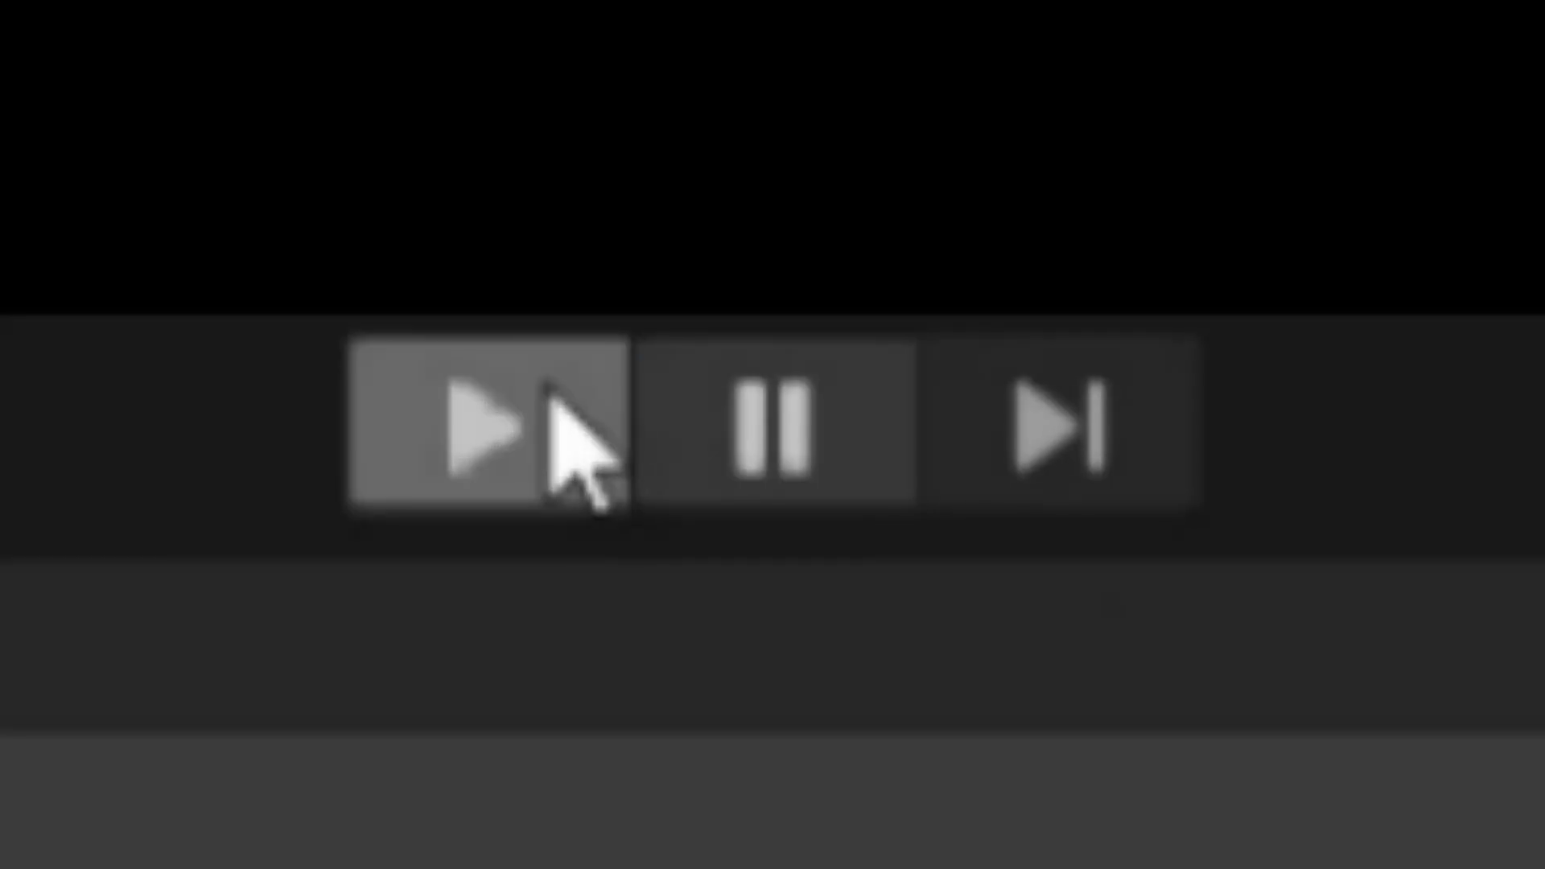
Run the game and steer the doodler rightward as he climbs the platforms
click(550, 390)
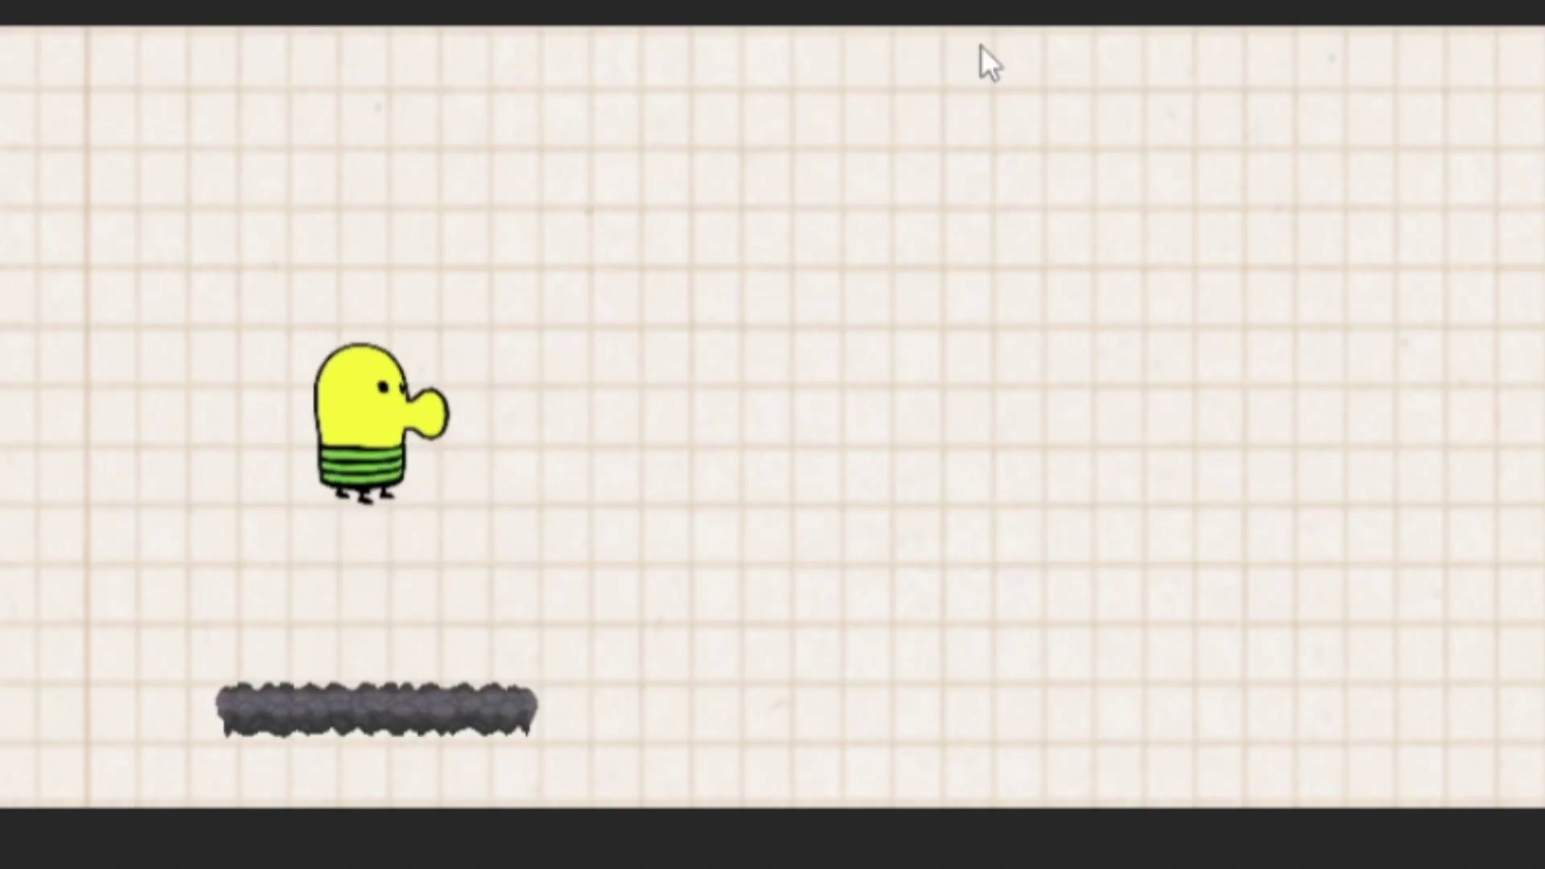
key(Right)
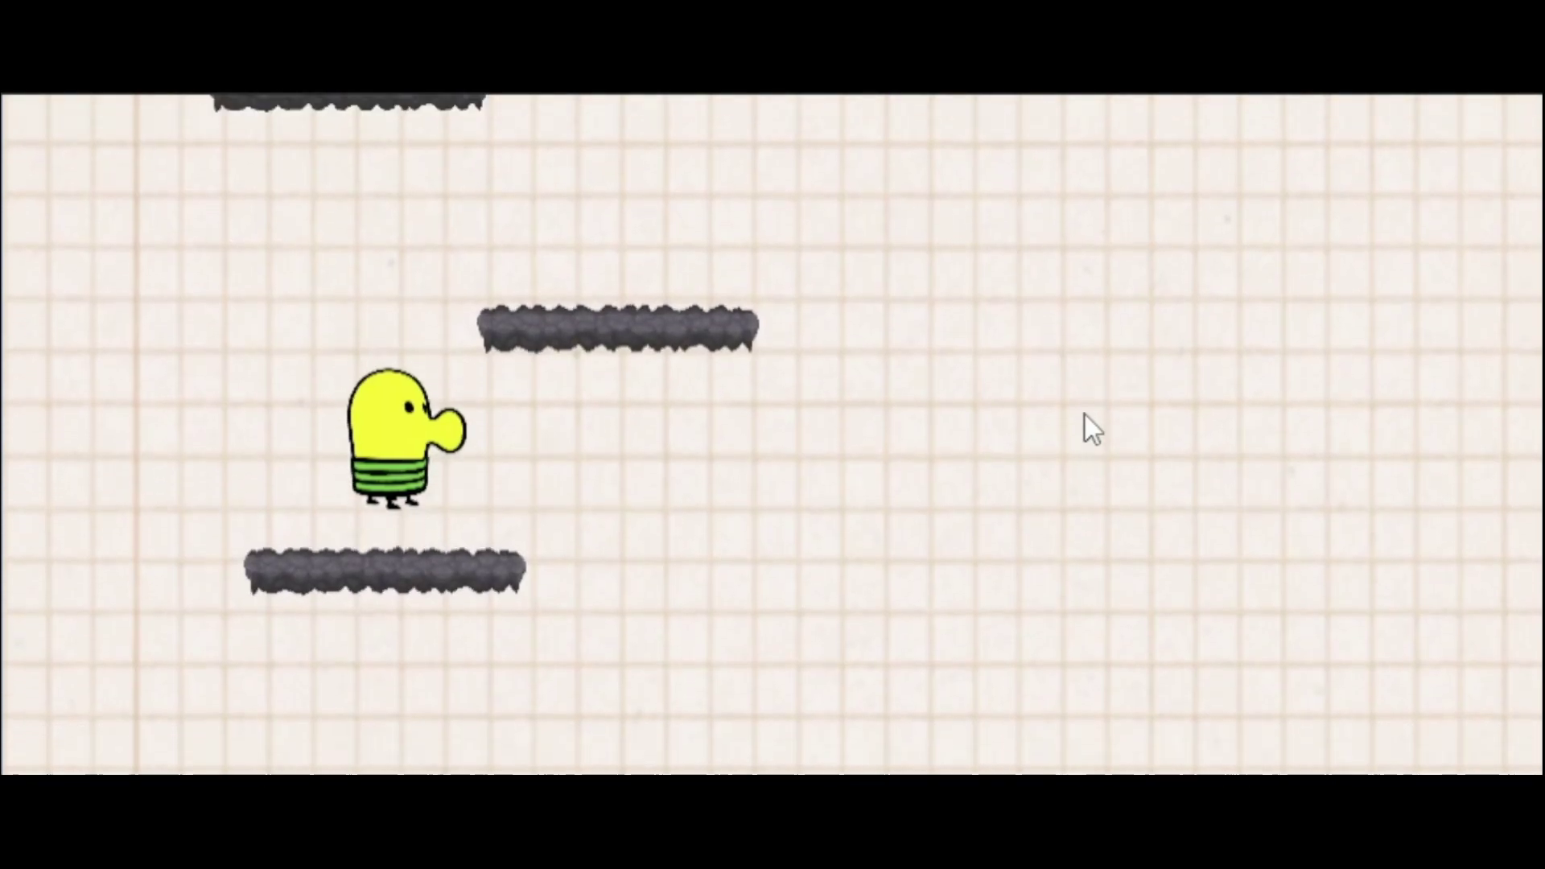
key(Right)
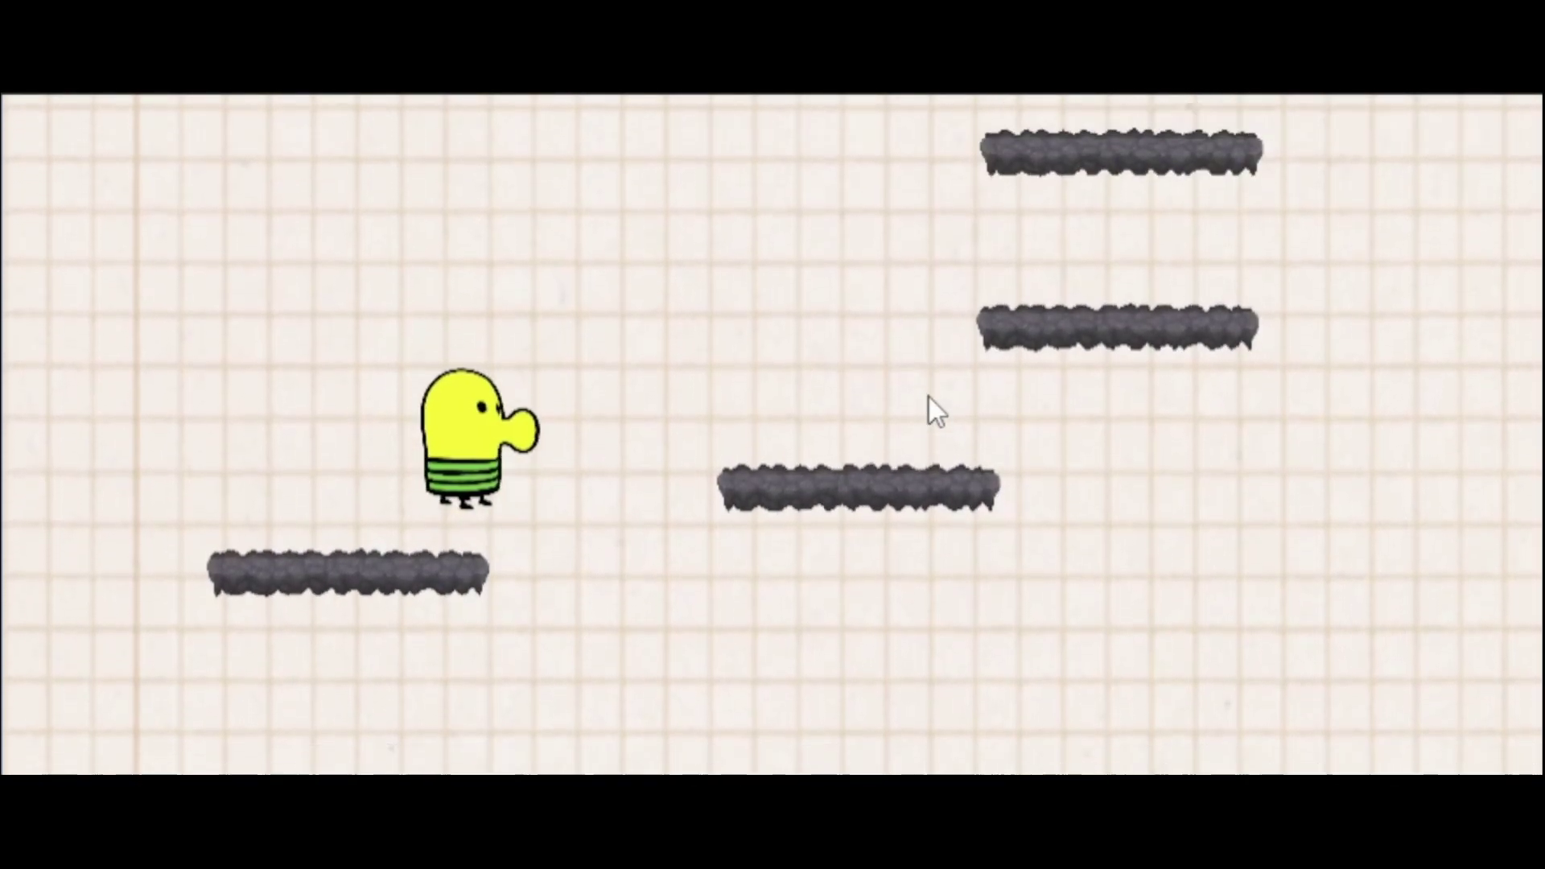
key(Right)
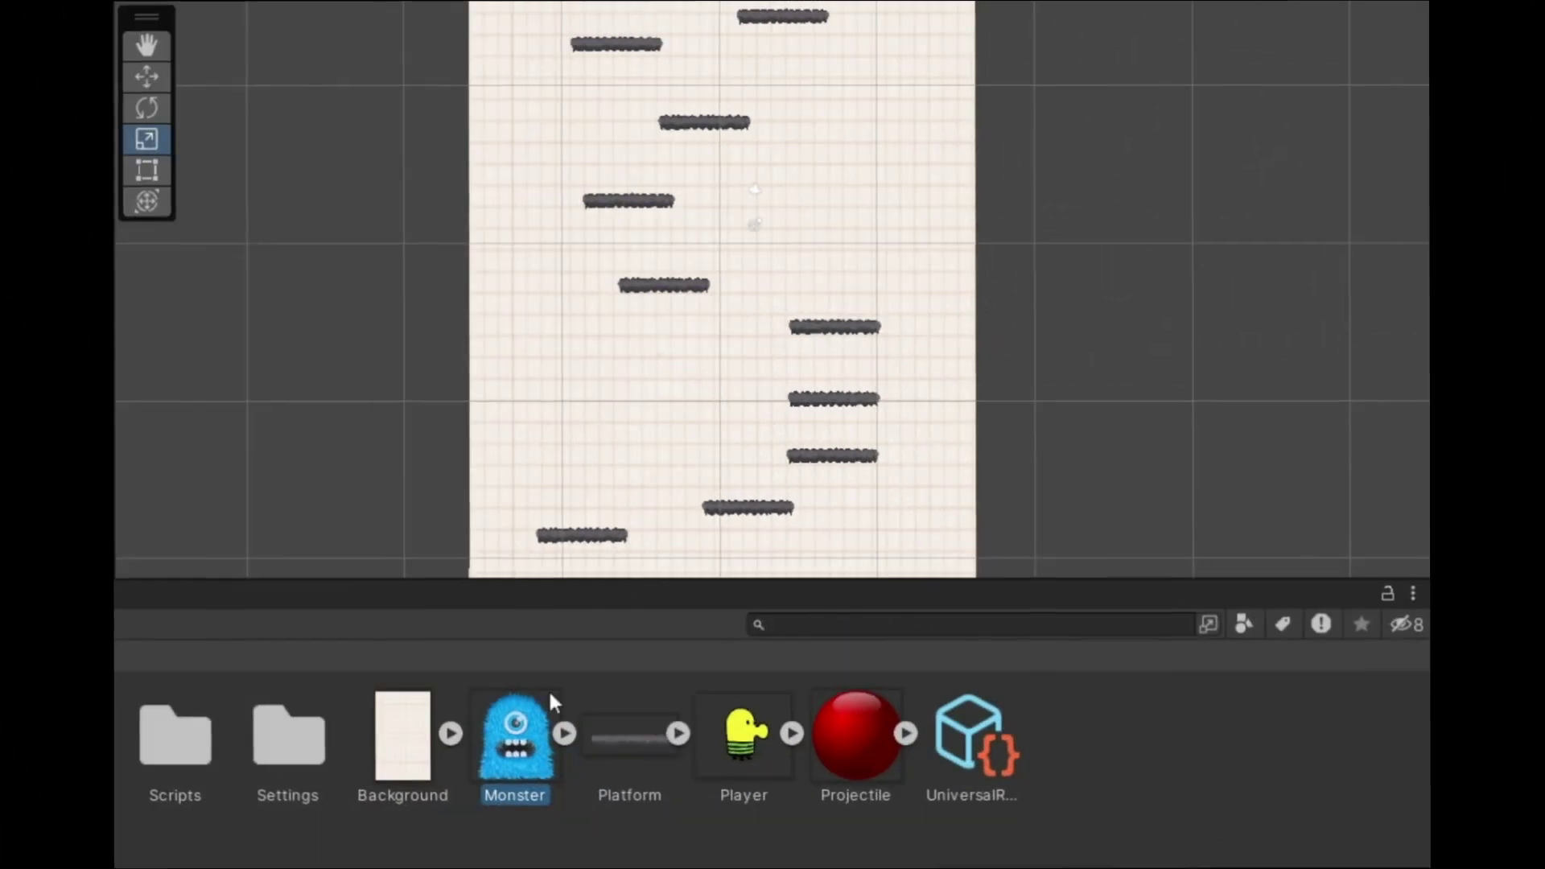
Drop the monster onto a platform and create MonsterController with ChatGPT's pasted code
drag(552, 698, 644, 248)
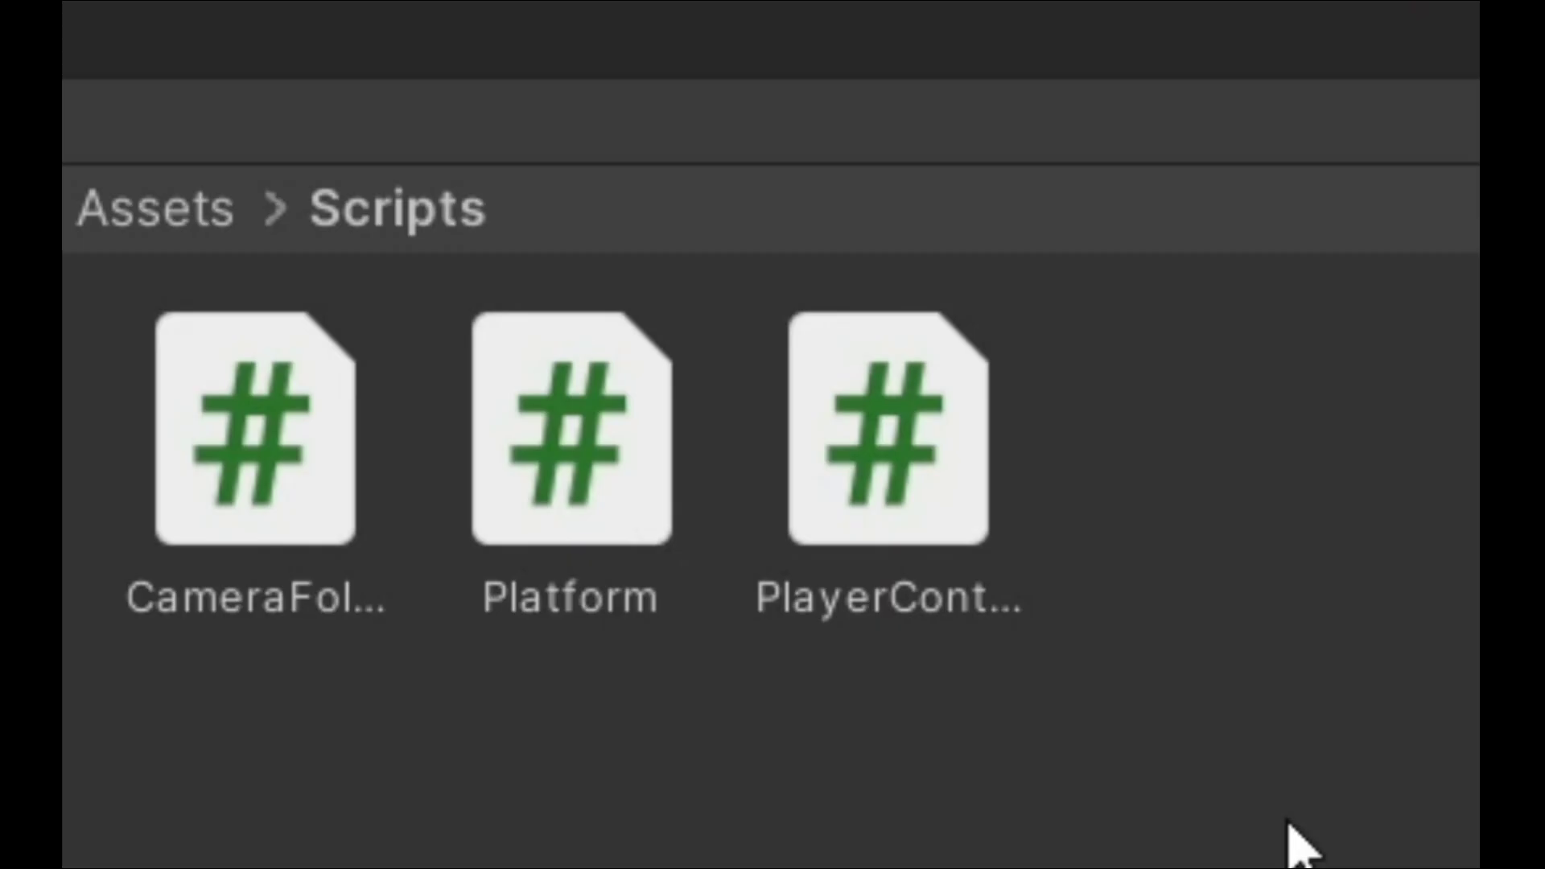
right_click(1293, 833)
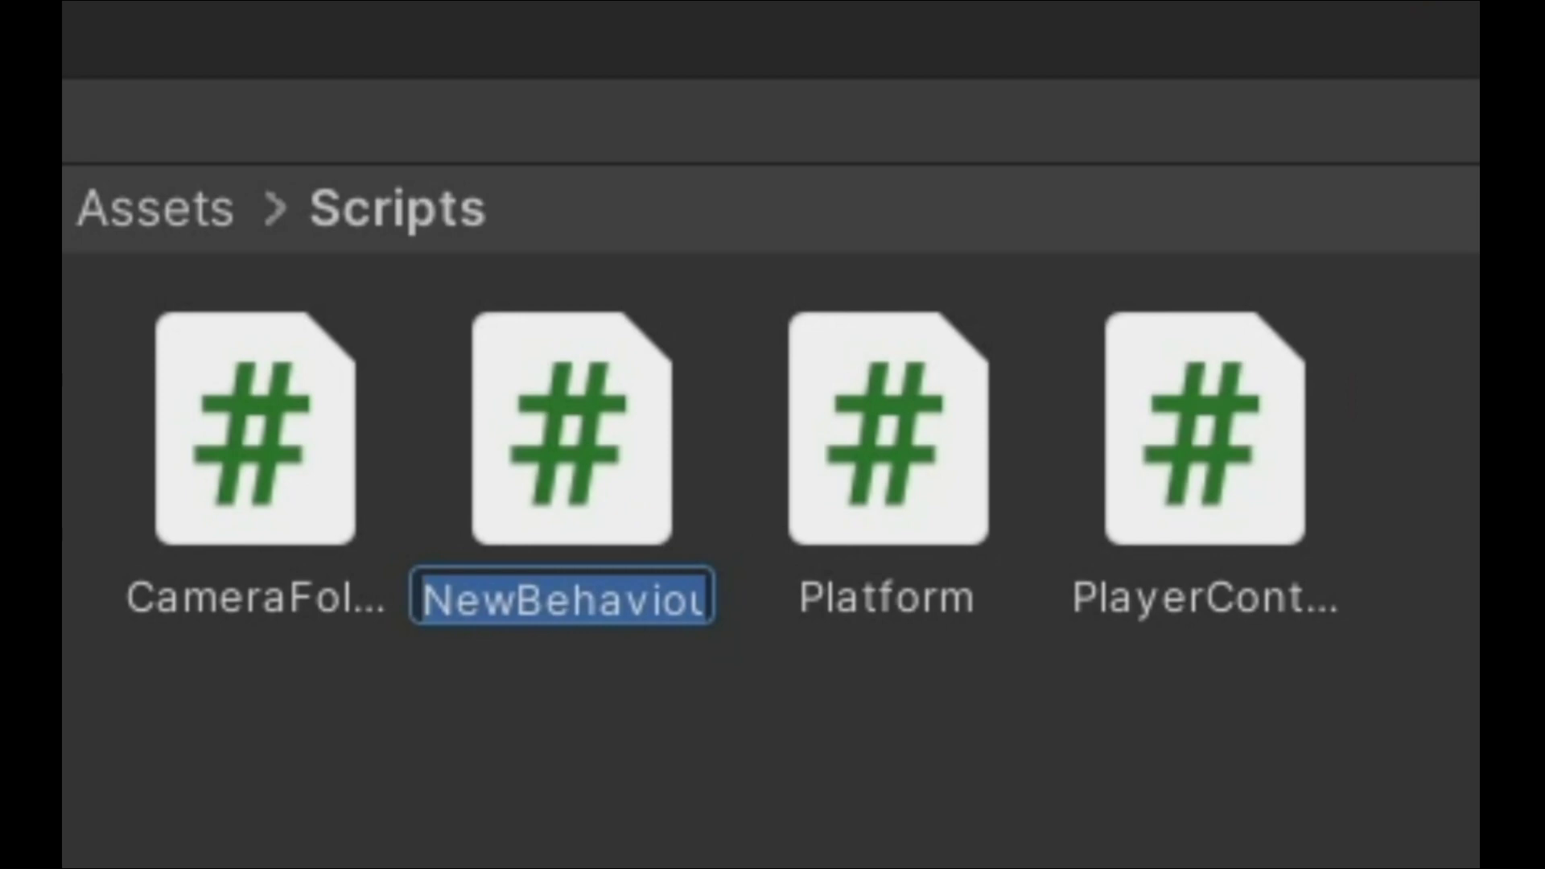
key(Return)
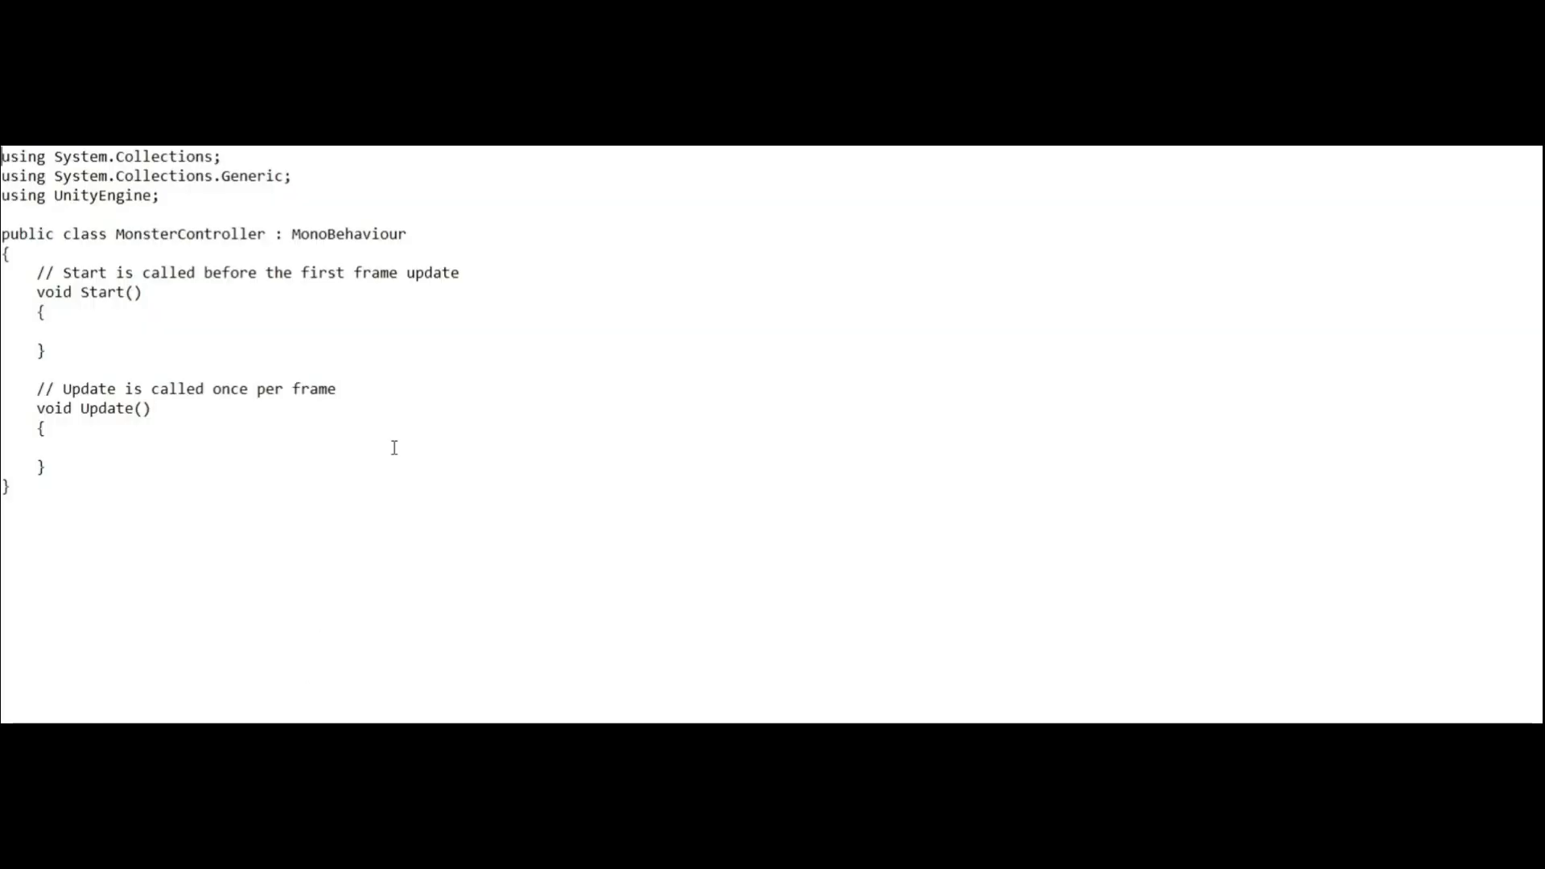
key(ctrl+a)
key(ctrl+v)
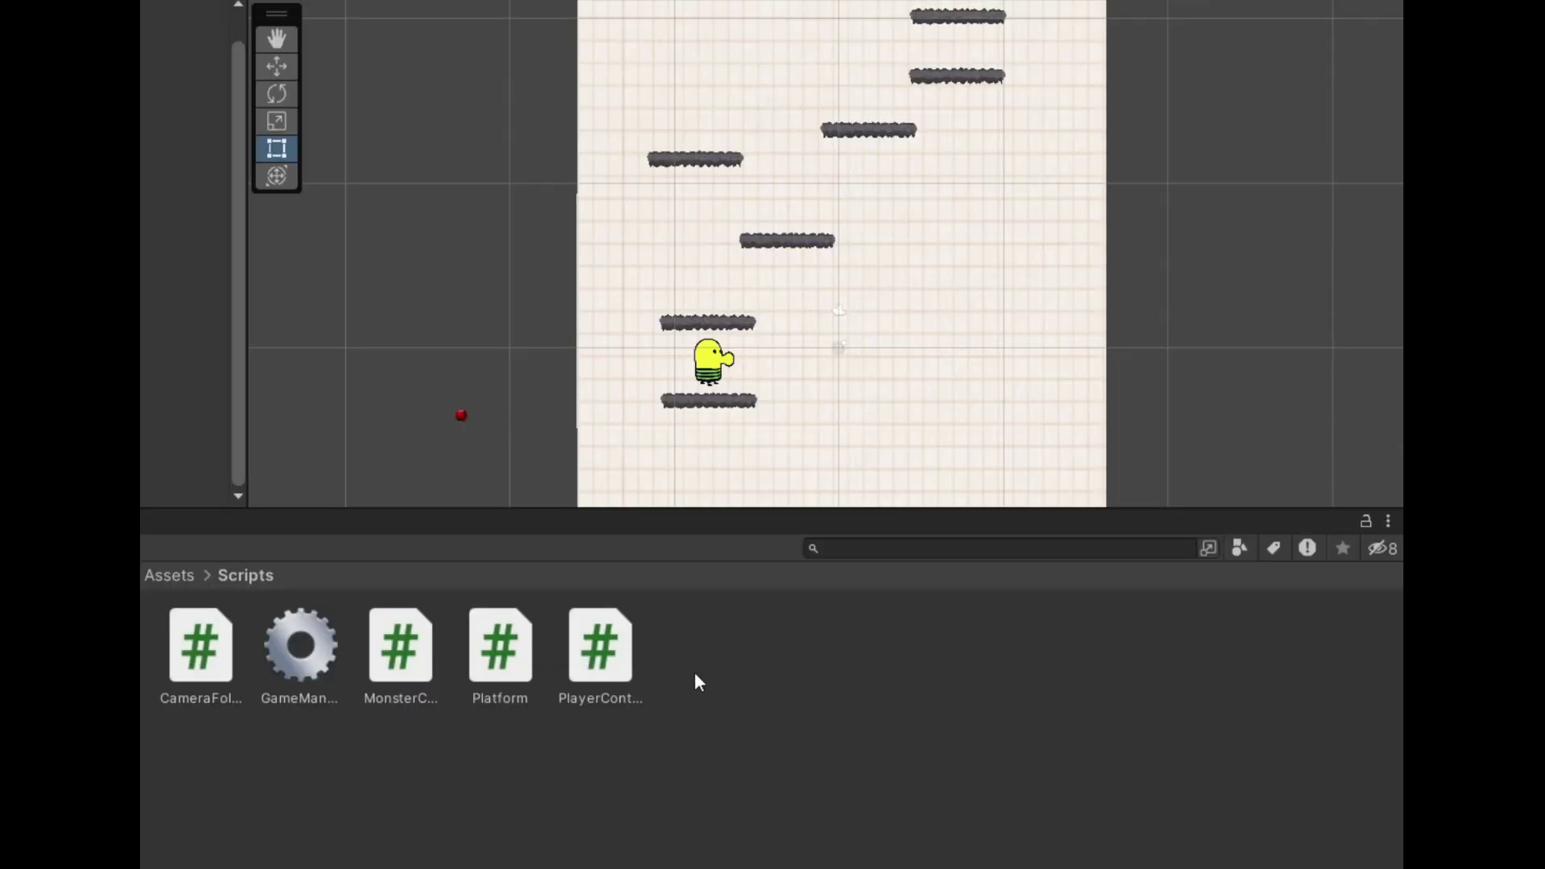
Create a new C# script in the Scripts folder
right_click(695, 673)
mouse_move(845, 86)
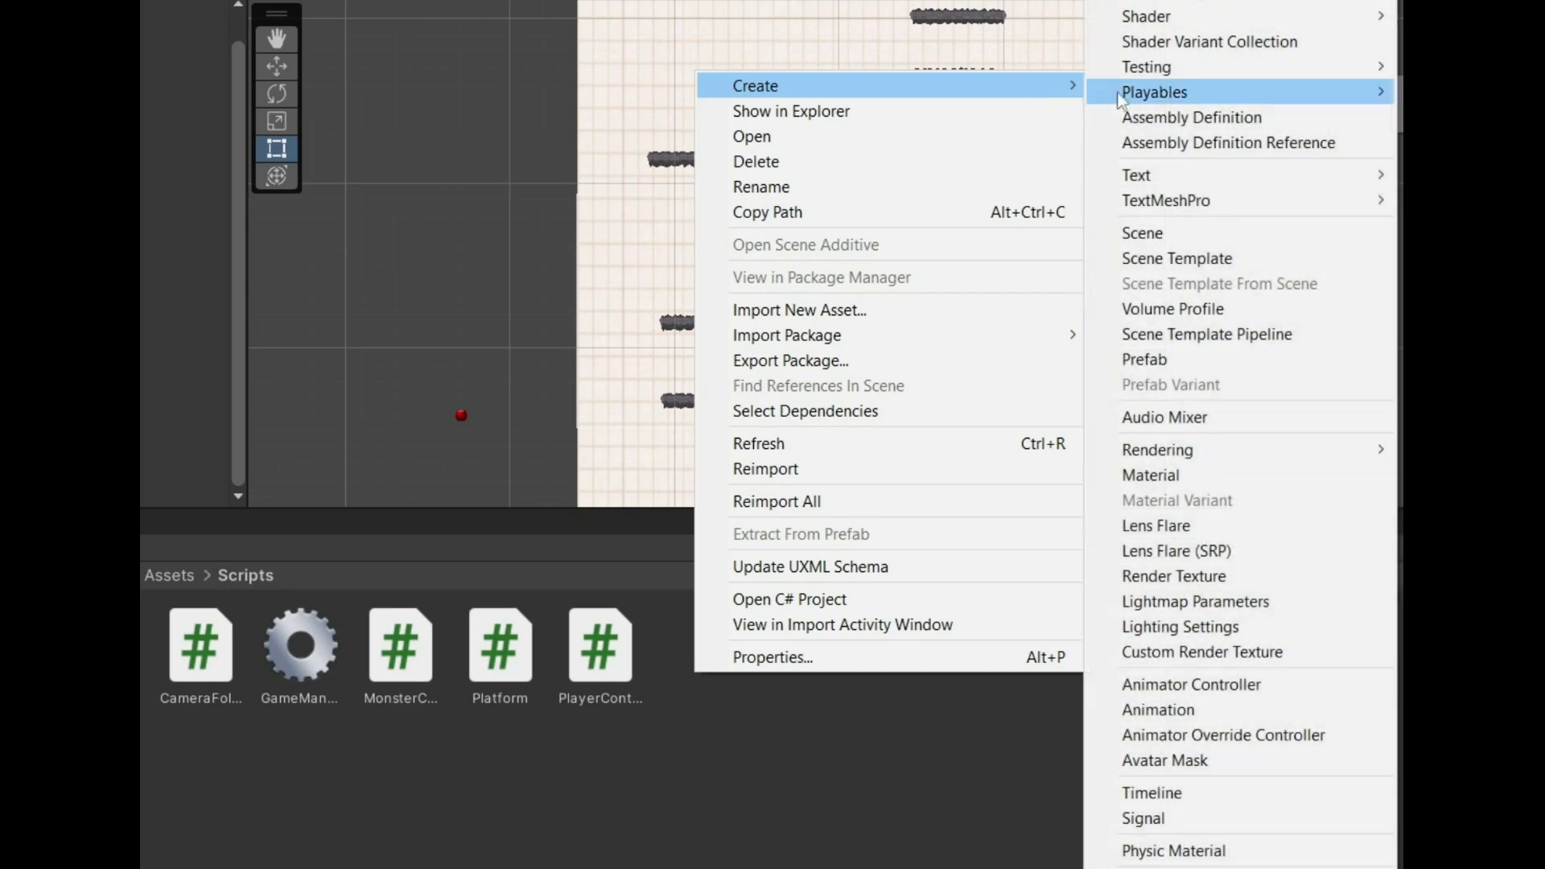
click(1153, 115)
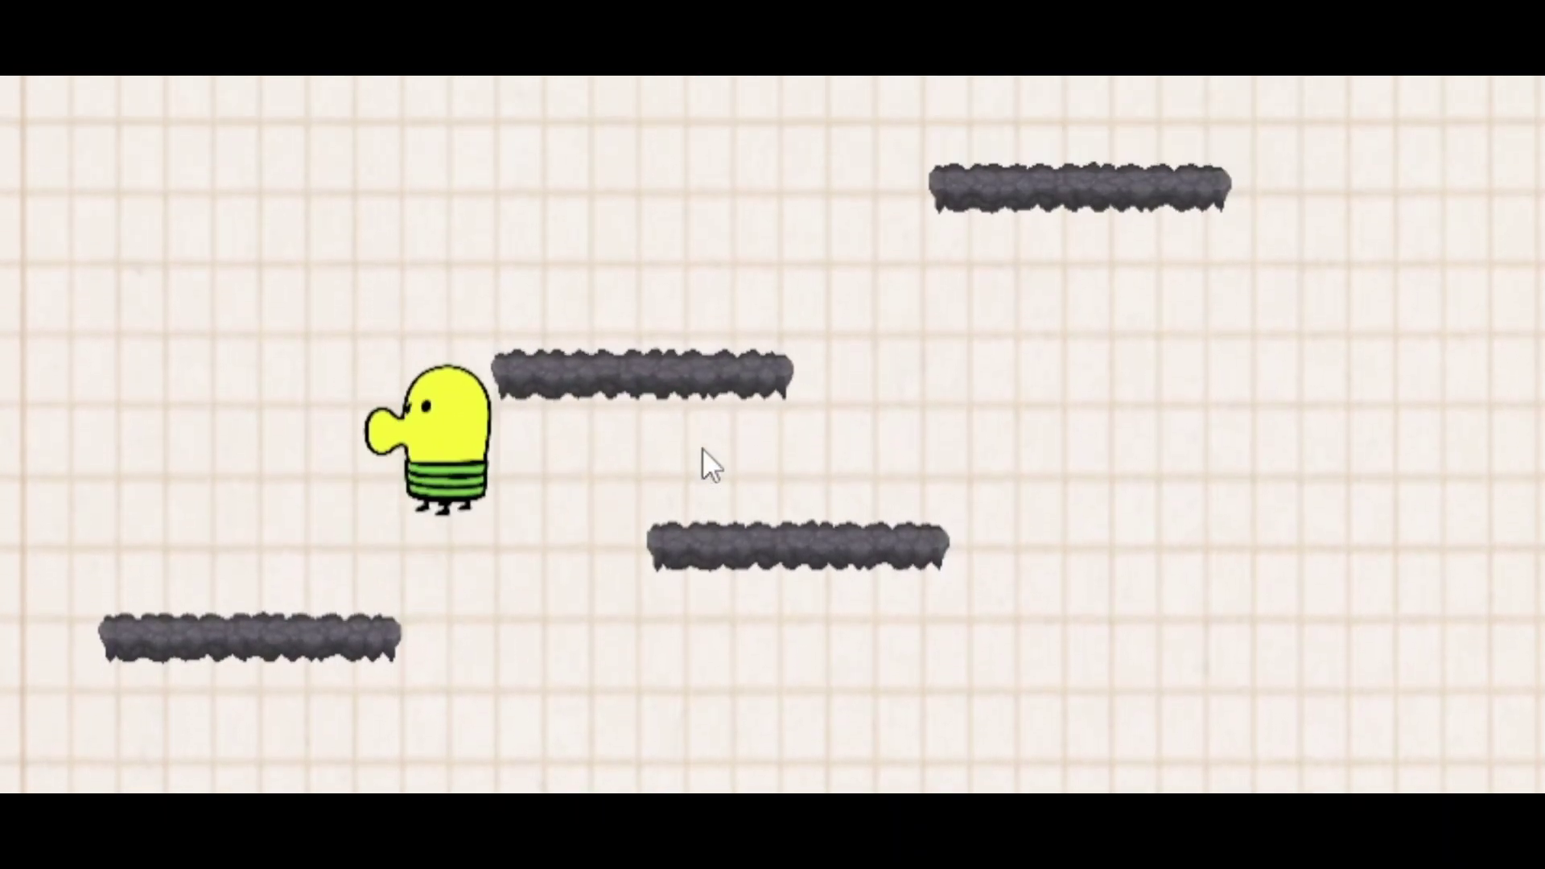
Steer the doodler left and right across platforms, firing a first projectile upward
key(Right)
key(space)
key(Right)
key(Left)
key(Right)
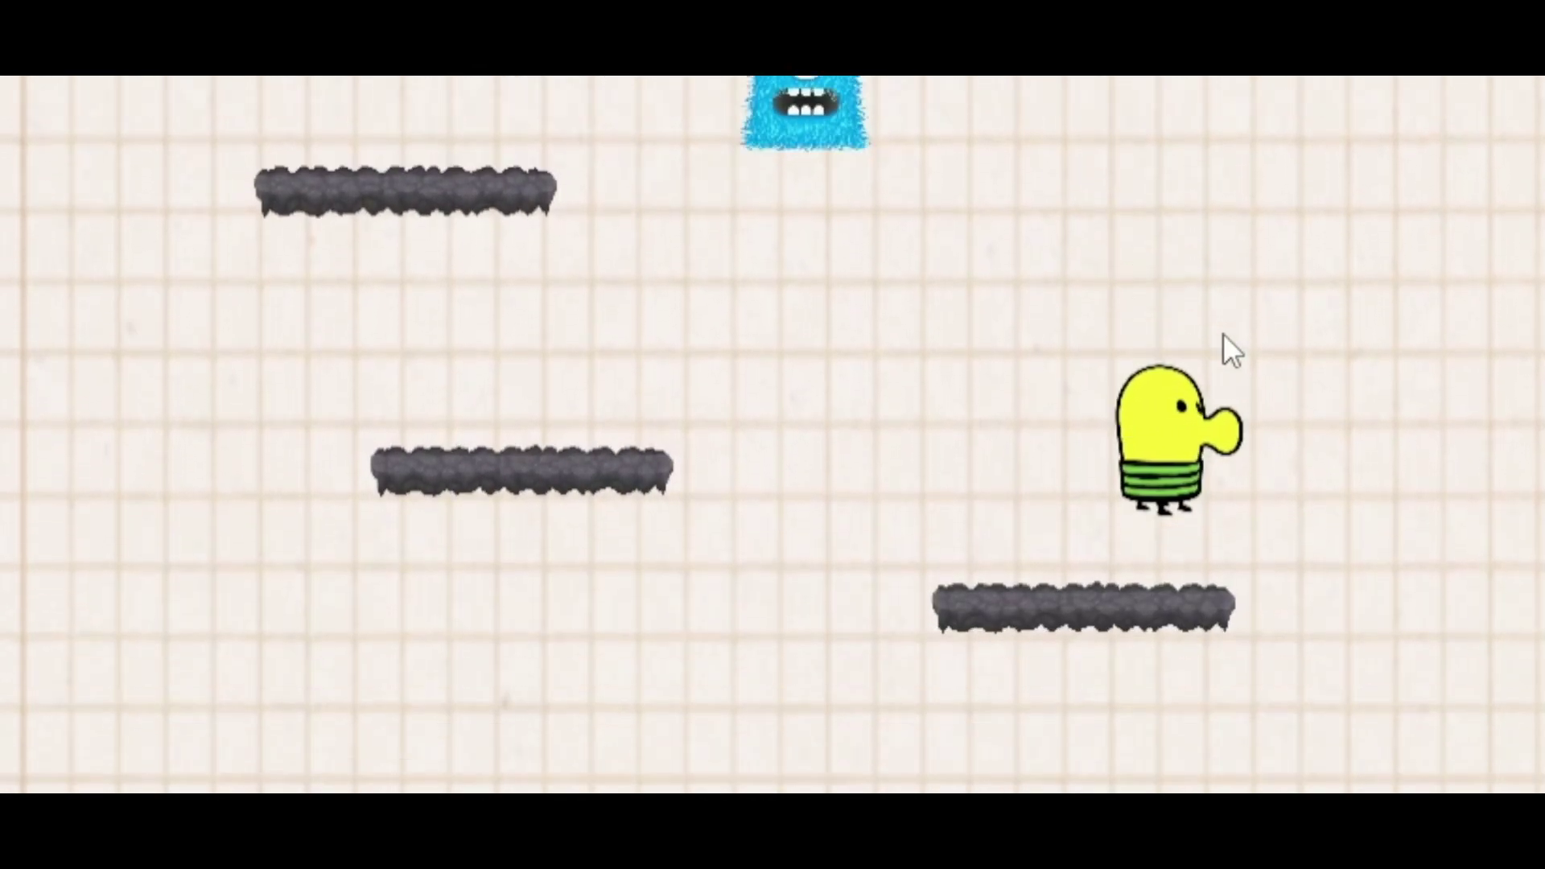
key(Left)
key(Right)
key(Left)
Keep climbing while firing repeated red shots upward at the blue monster
key(space)
key(space)
key(Right)
key(space)
key(space)
key(Left)
key(Right)
key(space)
key(Left)
key(space)
key(space)
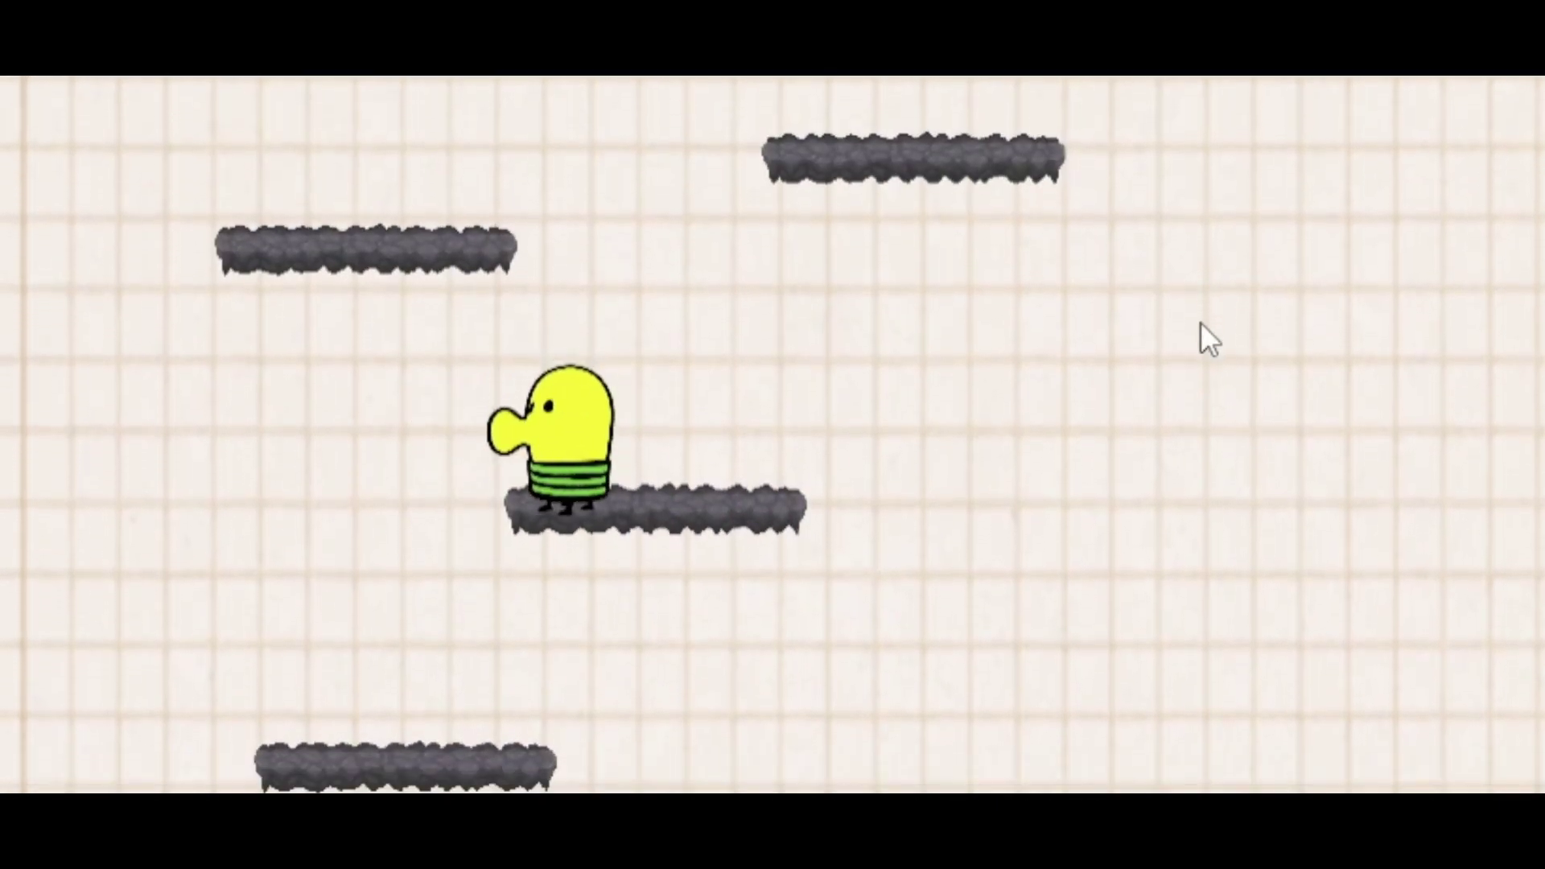
key(Right)
key(Left)
key(Right)
key(space)
key(space)
key(space)
key(Left)
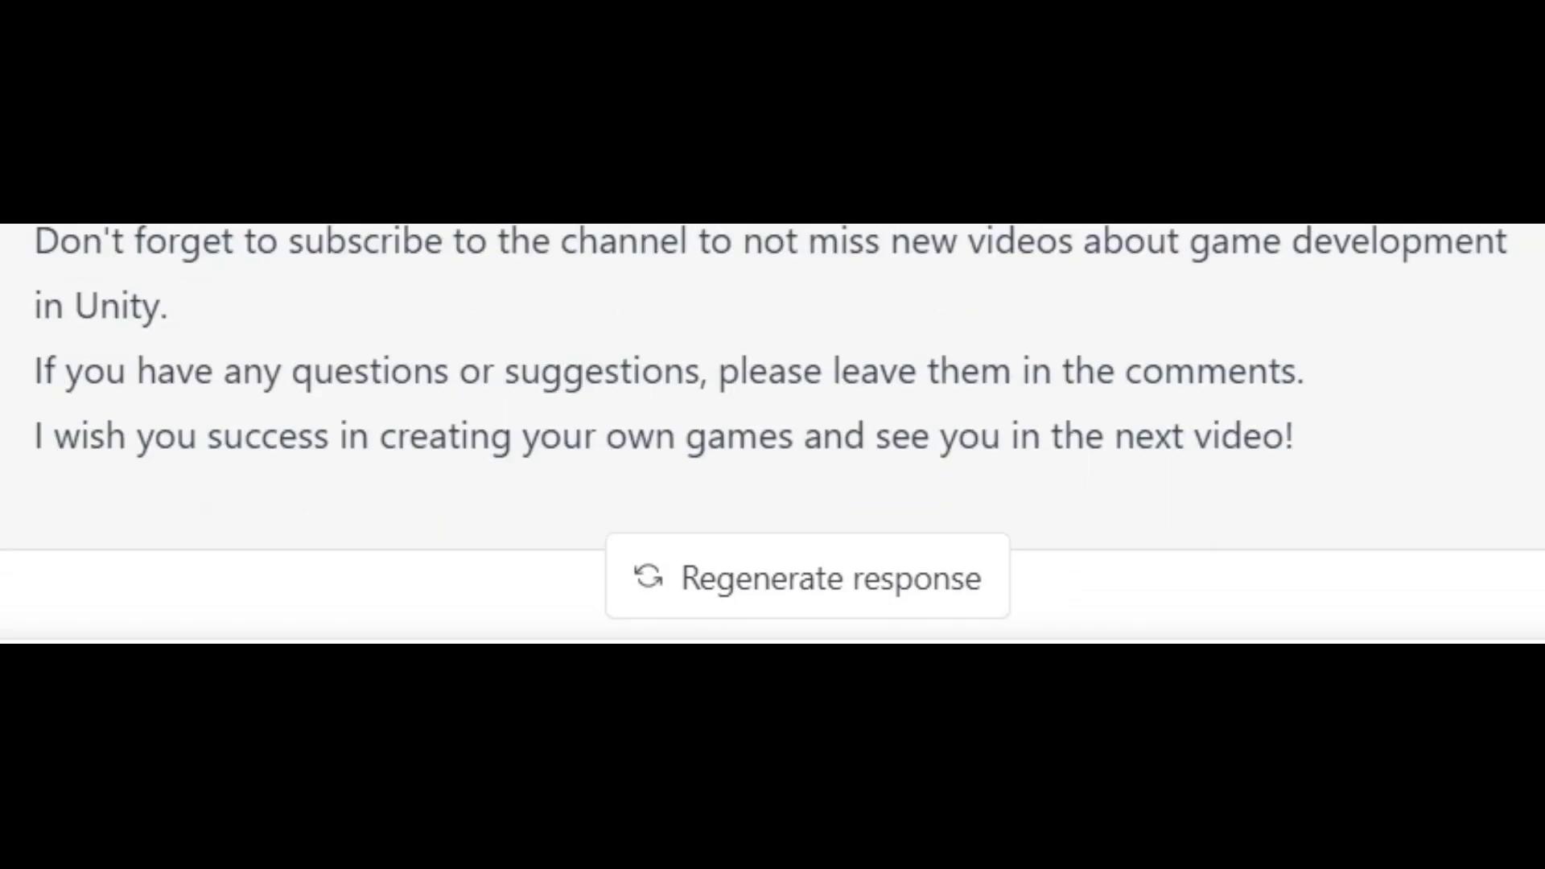
scroll(773, 363, down, 1)
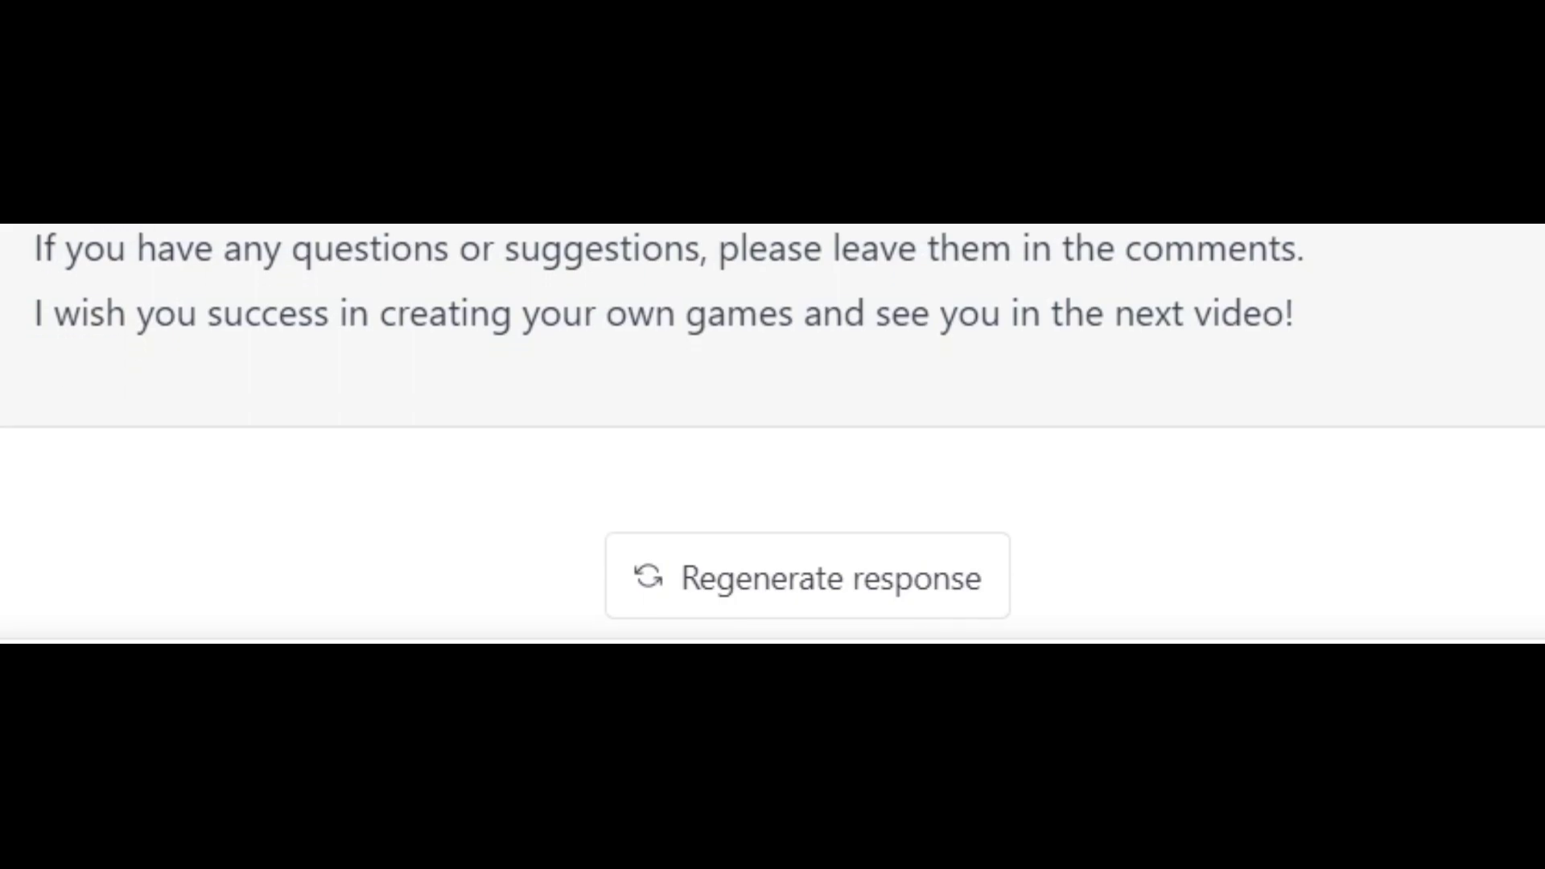